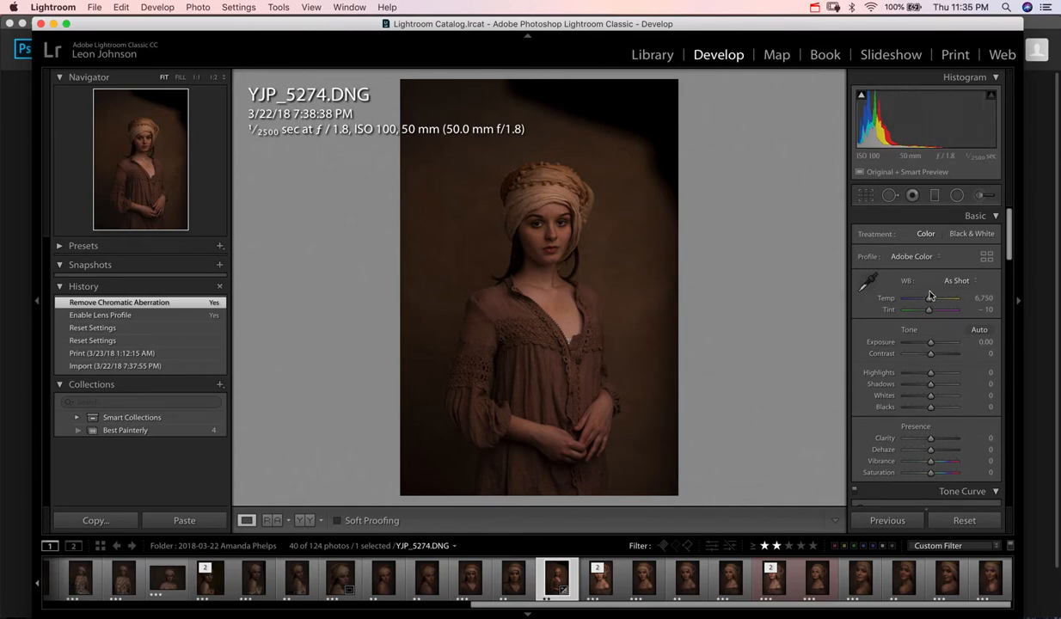
- Set the portrait's white balance temperature to 5,868
drag(929, 302, 925, 303)
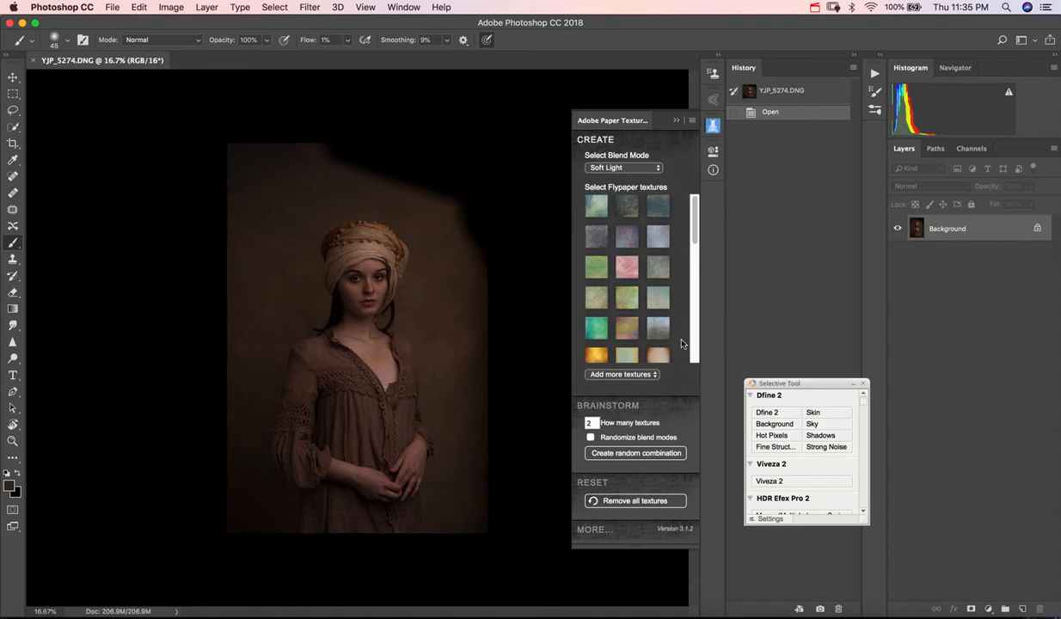
- Collapse the paper textures panel in Photoshop, and examine the woman's face and head wrap up close before viewing the whole portrait
click(676, 122)
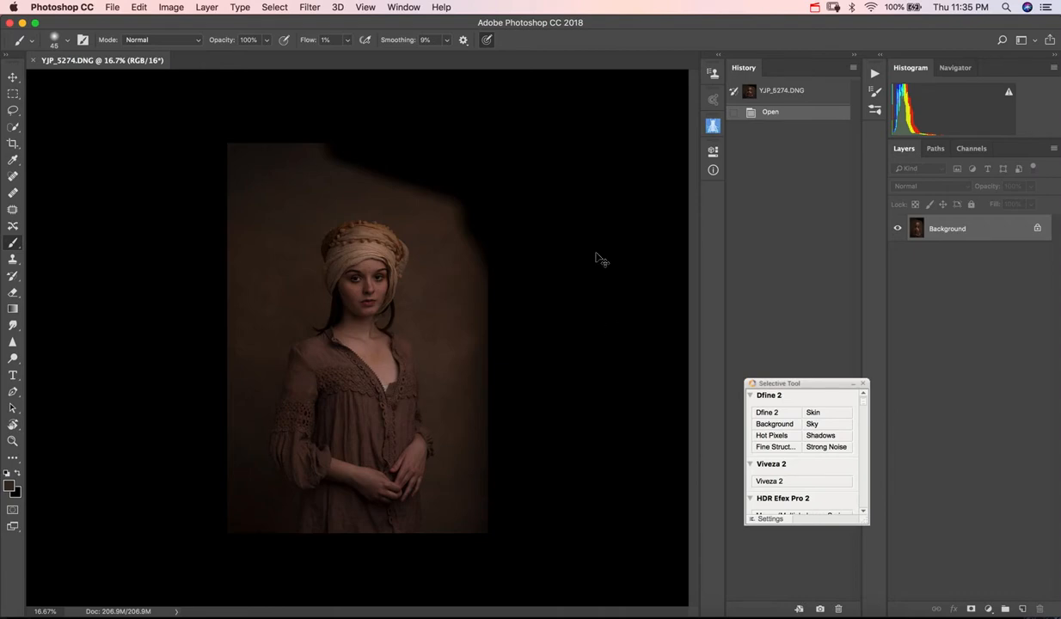
key(super+plus)
key(super+plus)
key(super+plus)
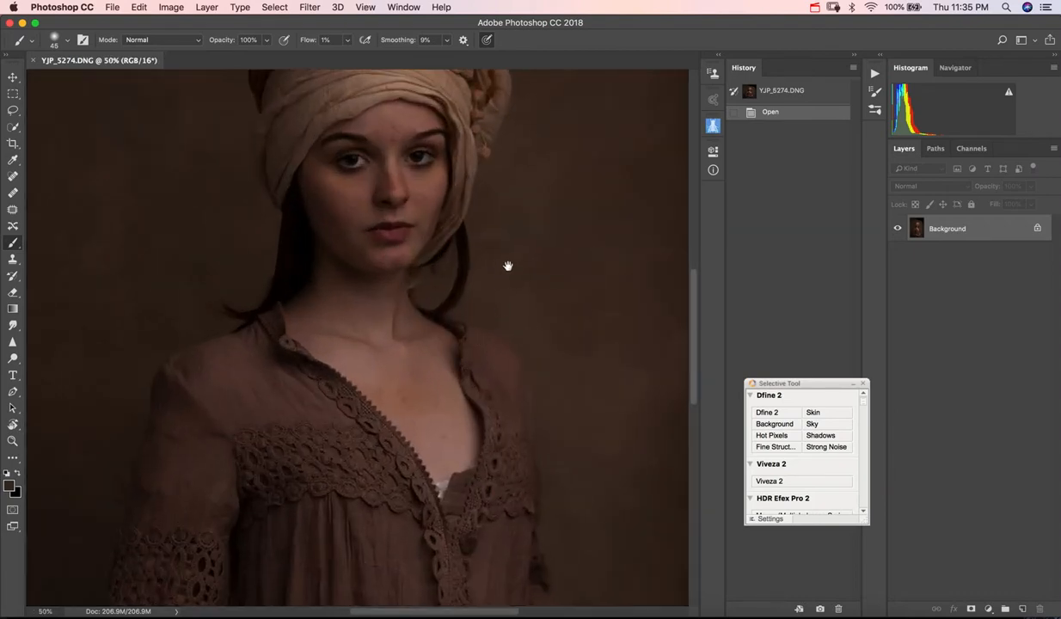
drag(508, 264, 507, 390)
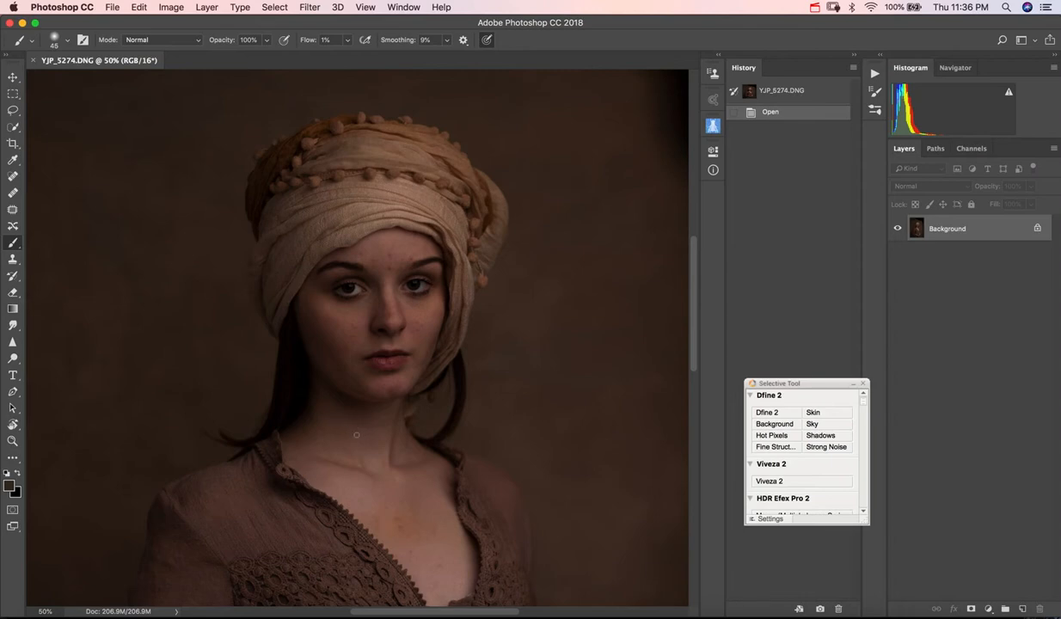
key(super+minus)
key(super+minus)
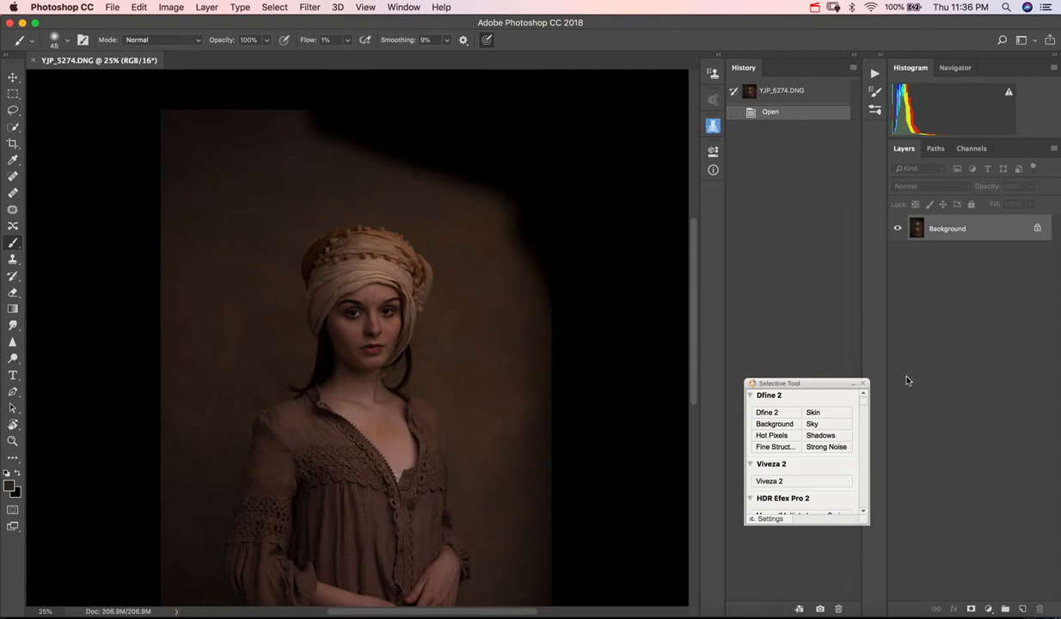
key(super+minus)
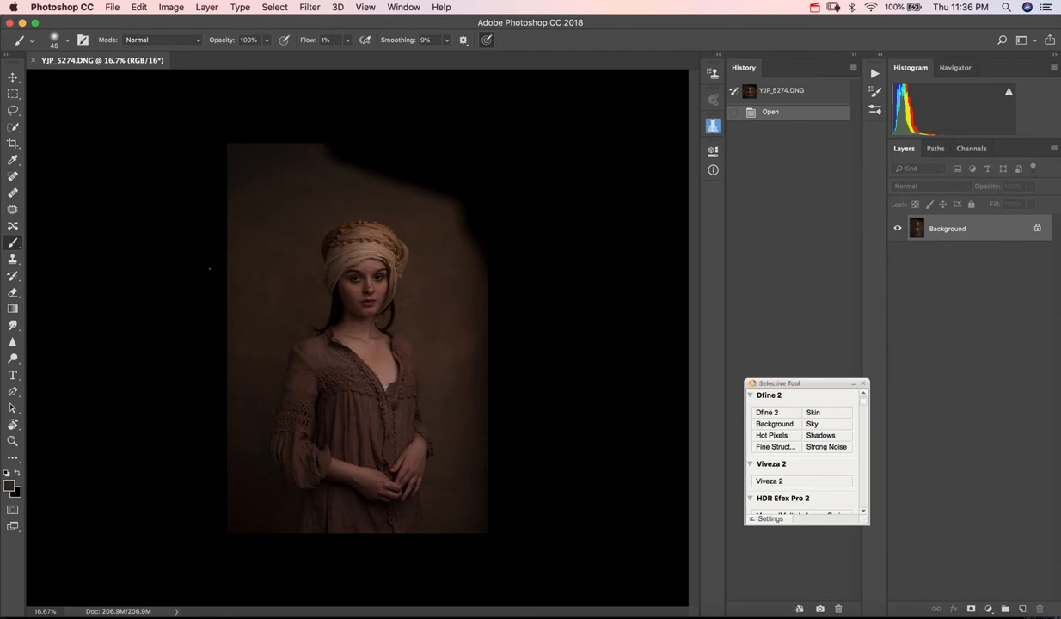
- In the Camera Raw Filter, set Exposure to +0.50, Contrast to +7, Highlights to +8 and Shadows to +32
key(super+shift+a)
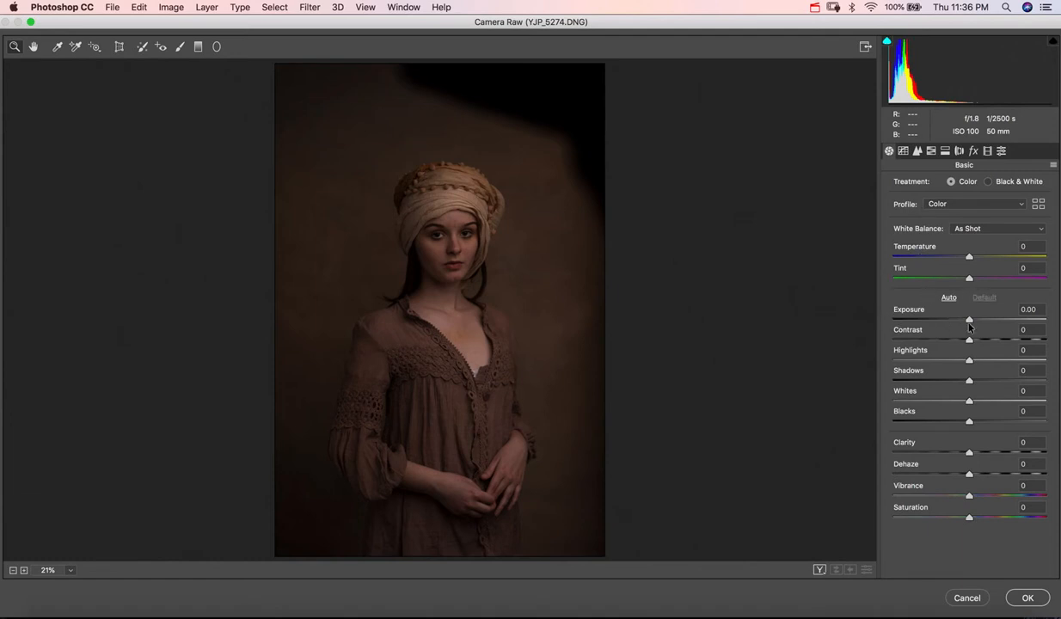
drag(969, 322, 974, 341)
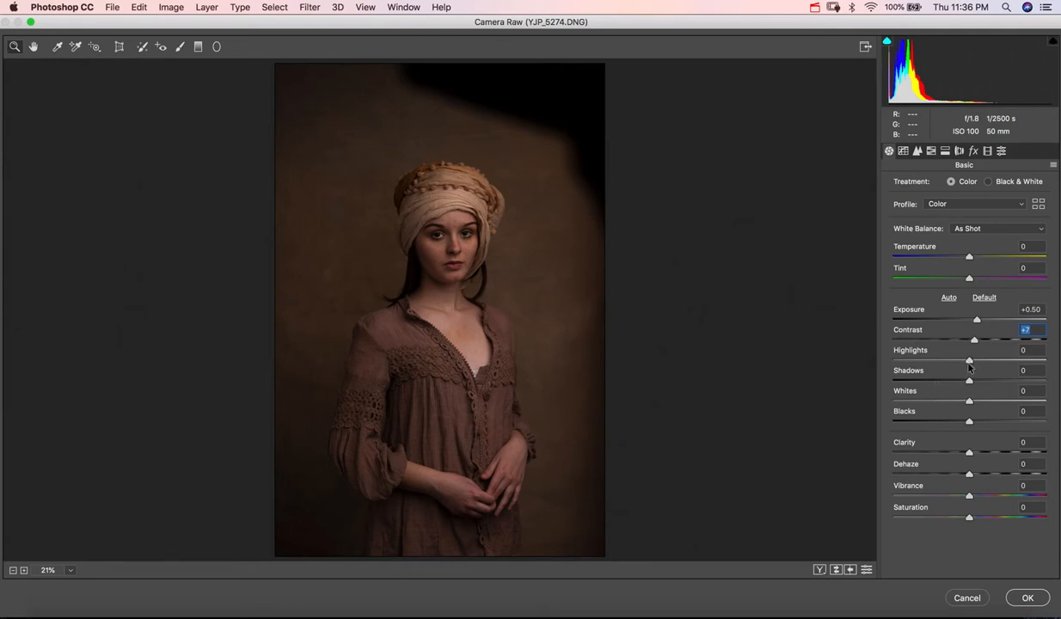
drag(968, 362, 994, 382)
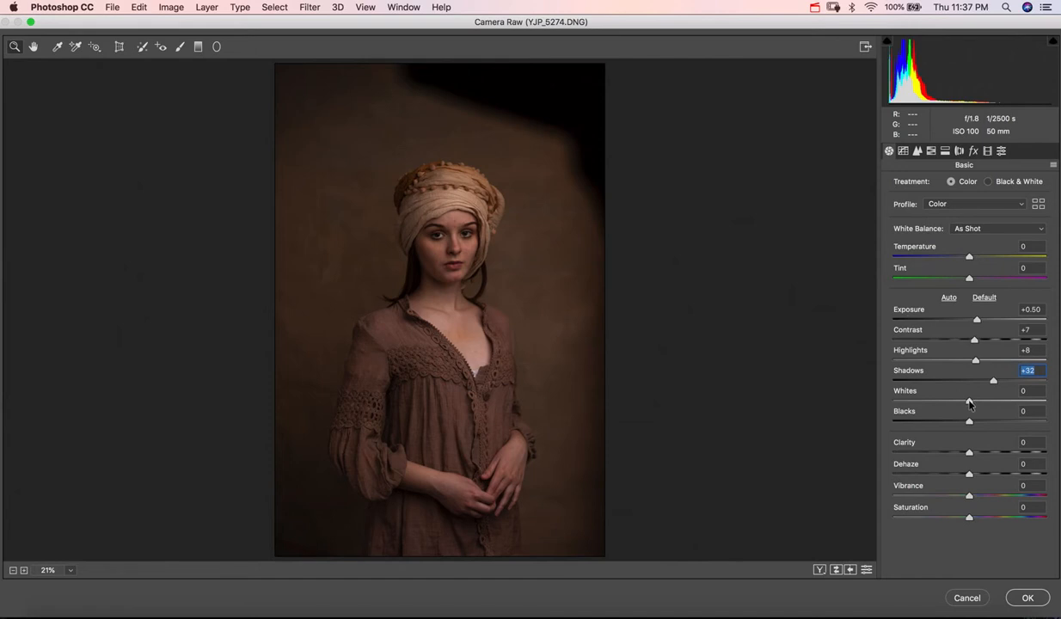
- Set Whites to 0 and Clarity to +9, and apply the Camera Raw adjustments
mouse_move(970, 404)
mouse_down()
mouse_move(998, 402)
mouse_move(975, 404)
mouse_up()
text(0)
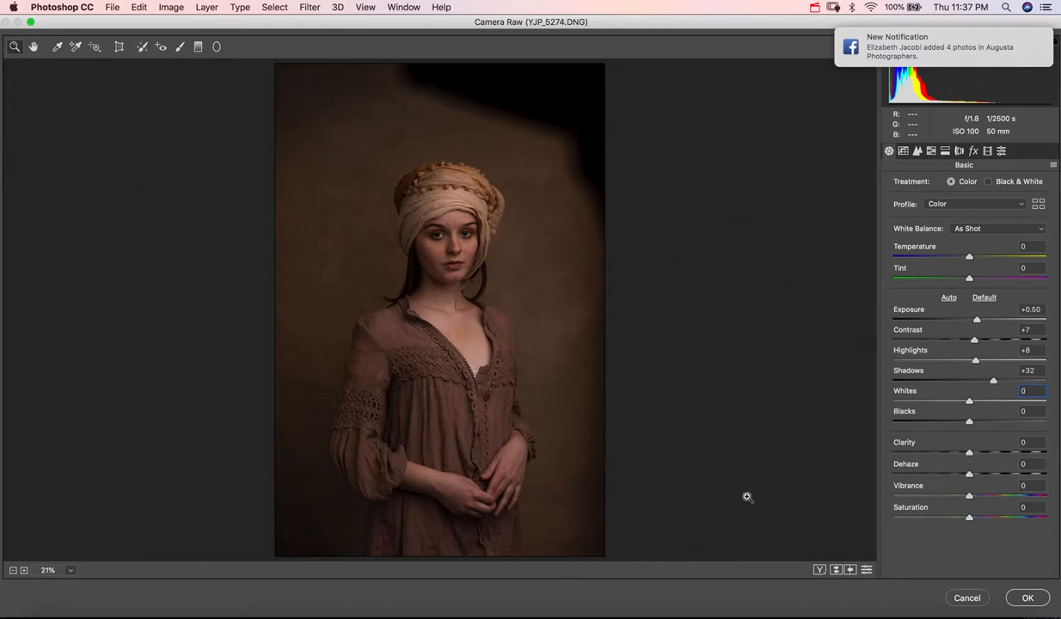
click(972, 453)
drag(972, 456, 973, 455)
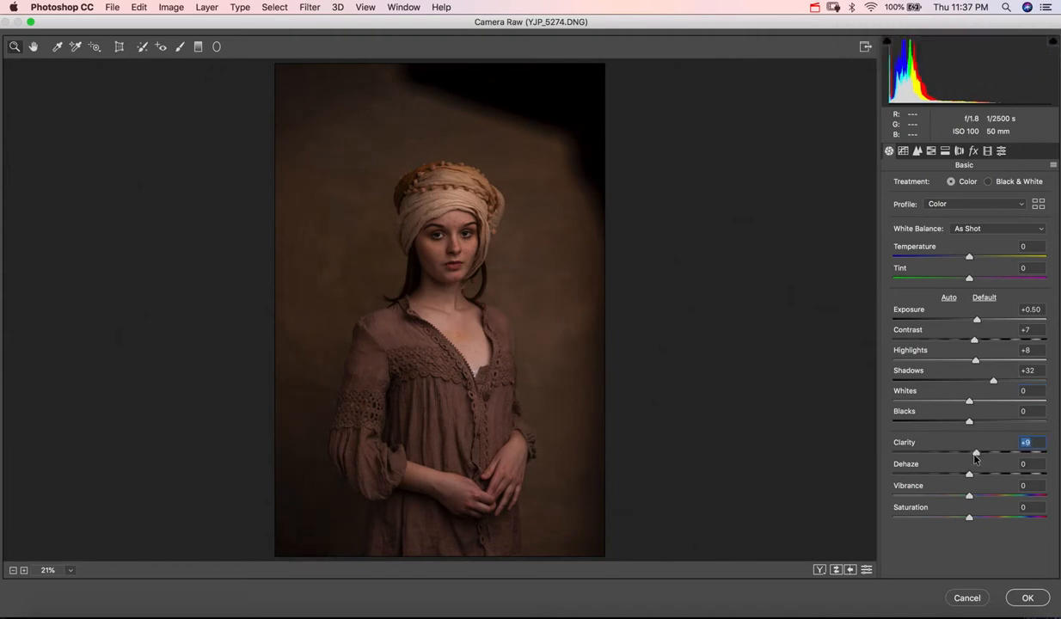
click(1026, 598)
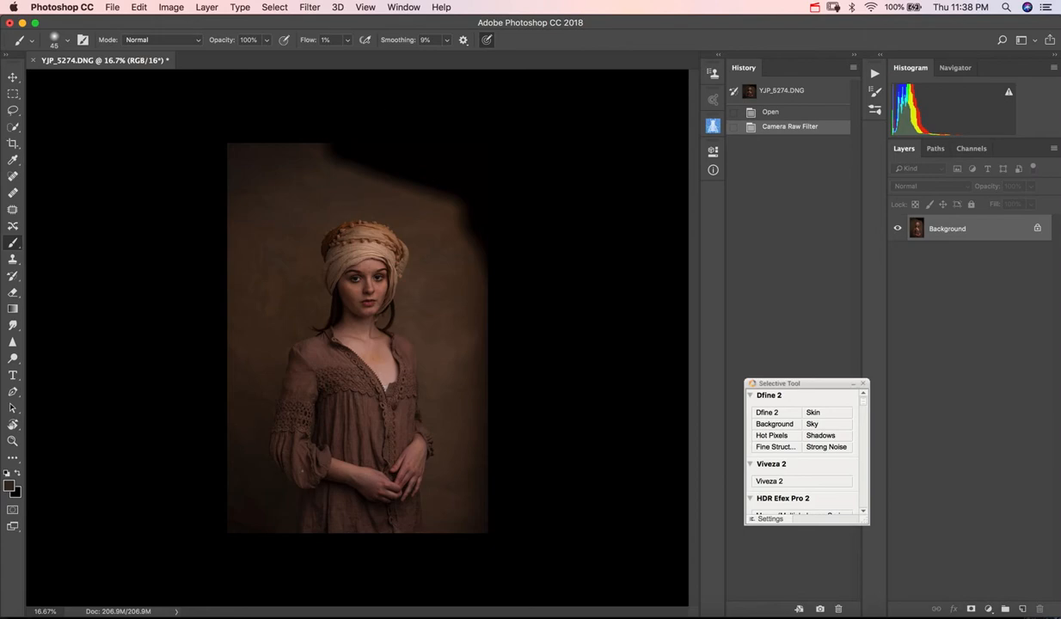
- Set up an unconstrained crop by clearing the square ratio and enabling Delete Cropped Pixels and Content-Aware
key(c)
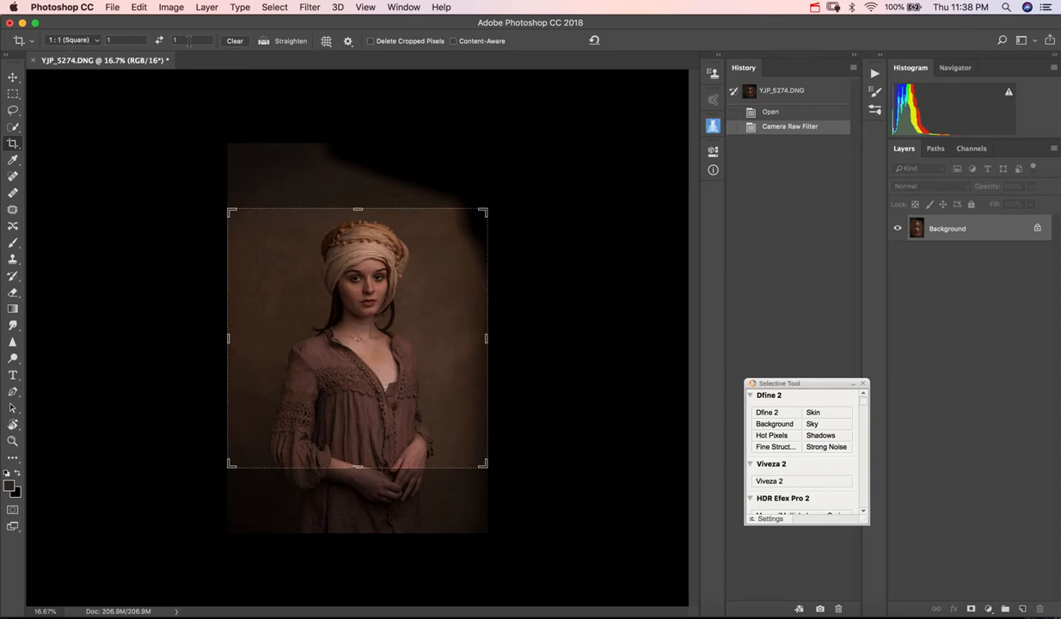
click(233, 43)
key(Escape)
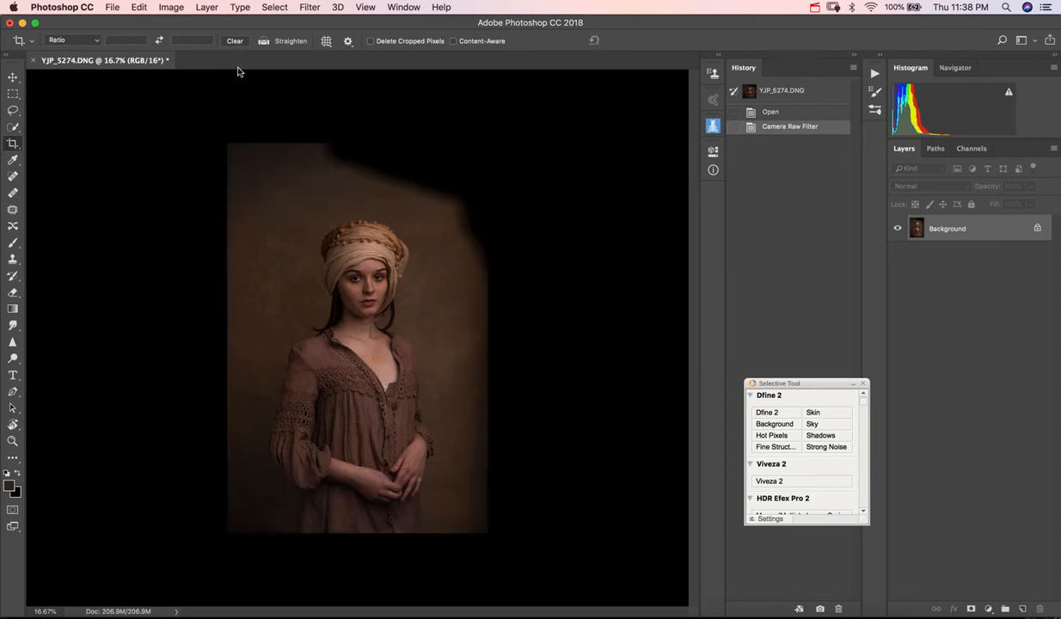
click(538, 182)
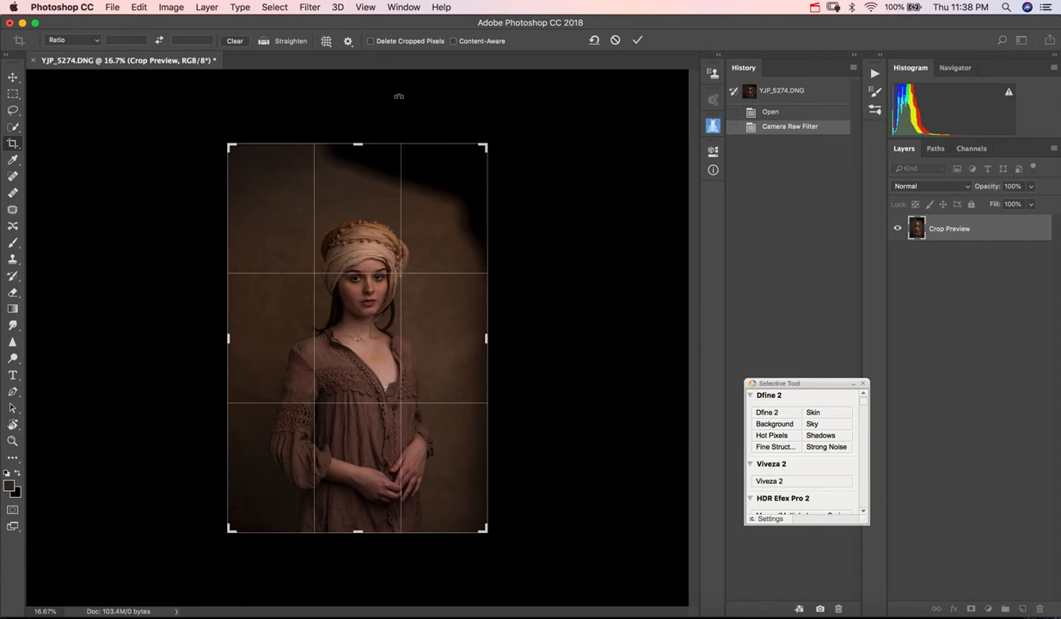
click(371, 42)
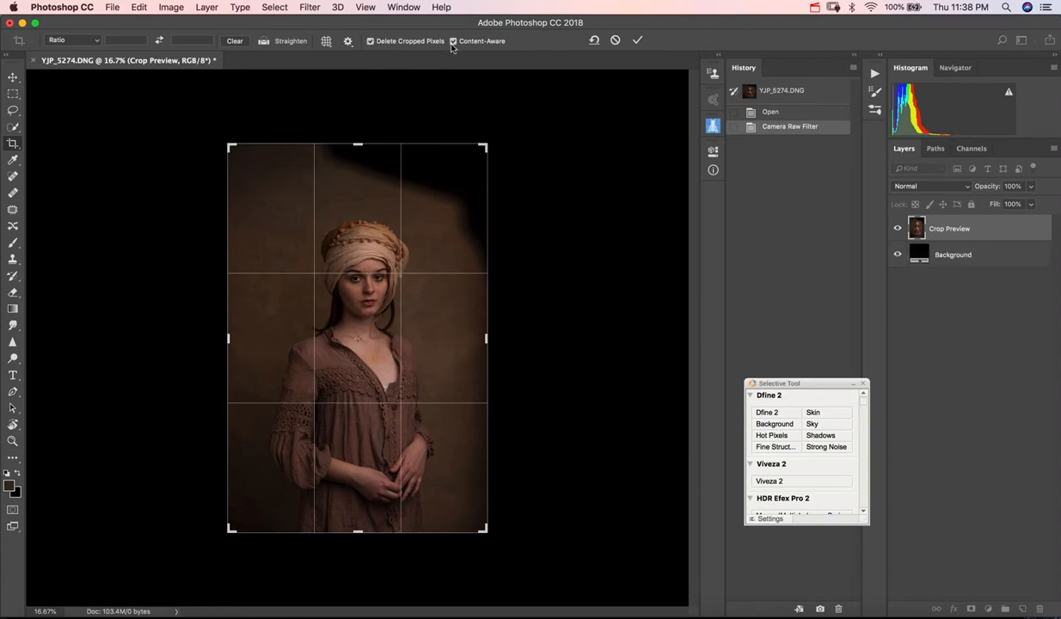
click(454, 42)
- Crop the portrait in from the top and right side to cut away the black area around the backdrop
drag(358, 143, 357, 173)
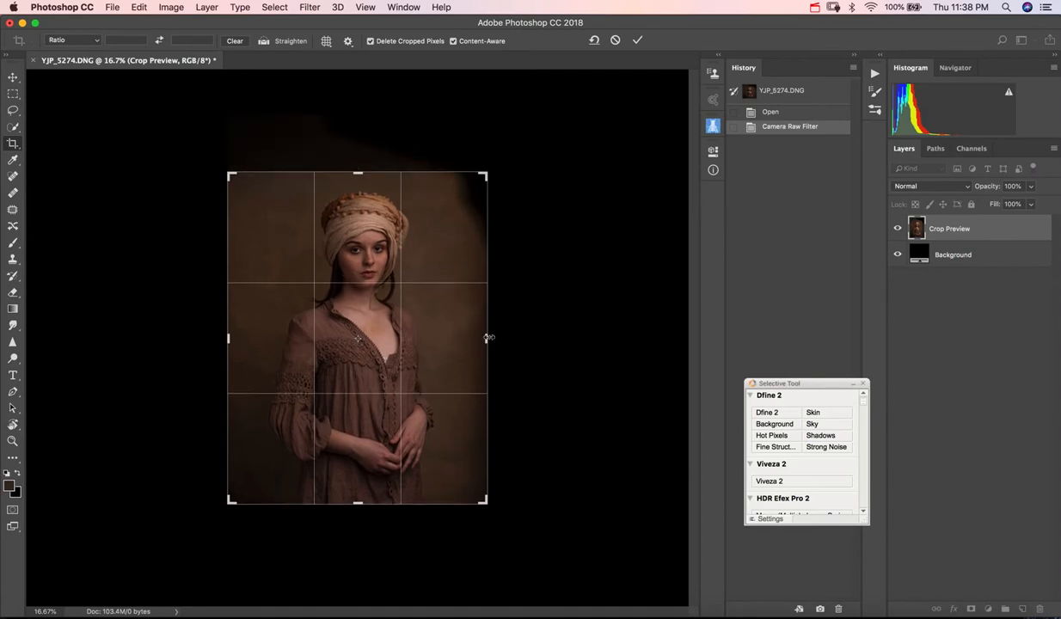
drag(488, 338, 469, 334)
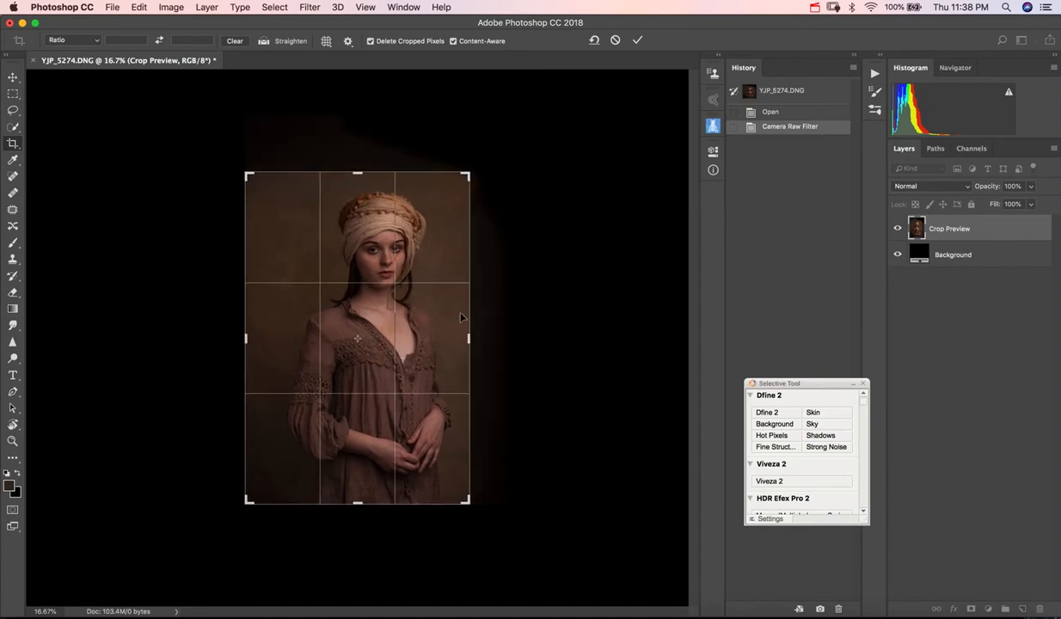
drag(360, 177, 359, 180)
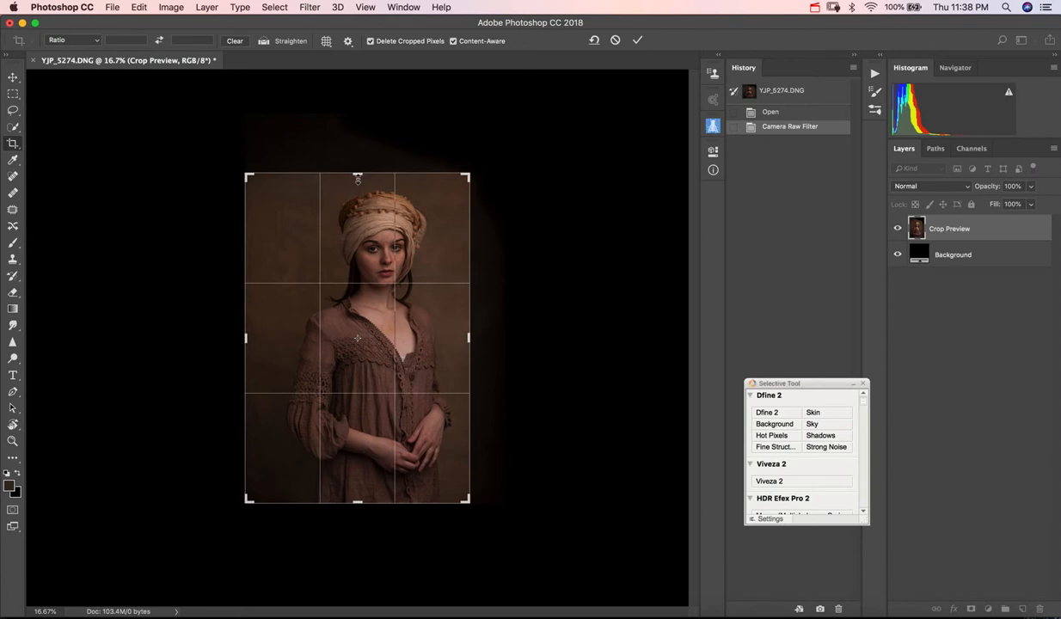
key(Return)
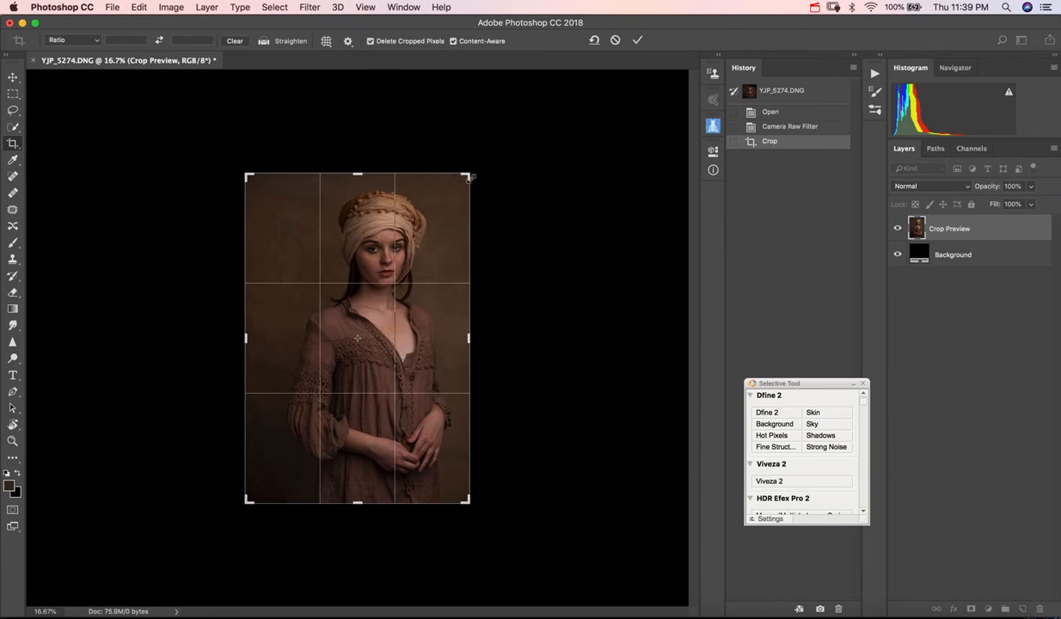
- Extend the canvas beyond the top and right edges with a content-aware crop, trimming the bottom edge slightly
drag(470, 177, 494, 169)
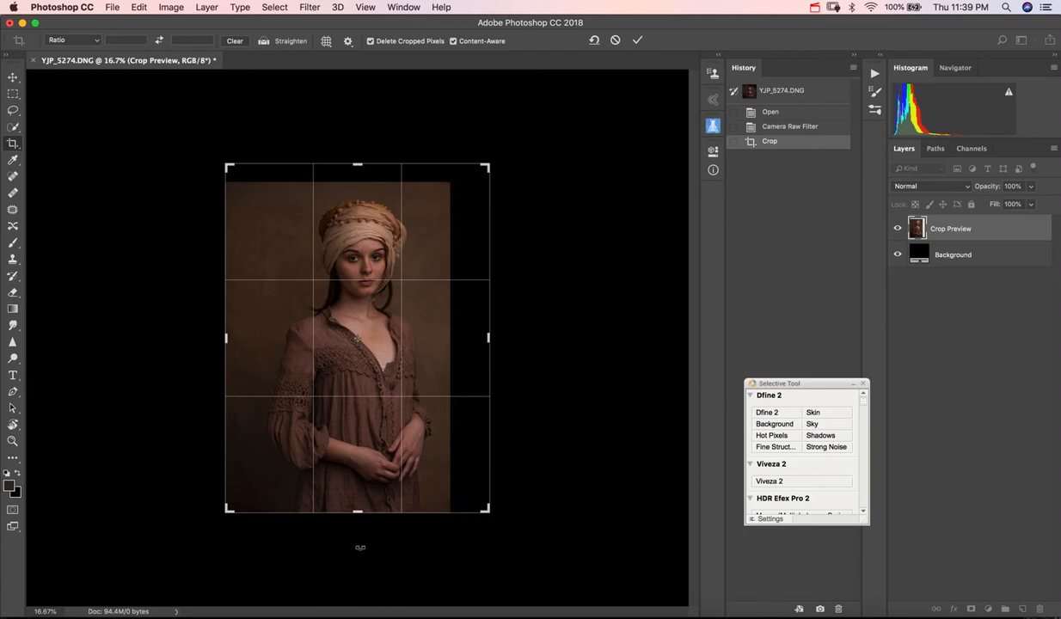
drag(357, 514, 365, 512)
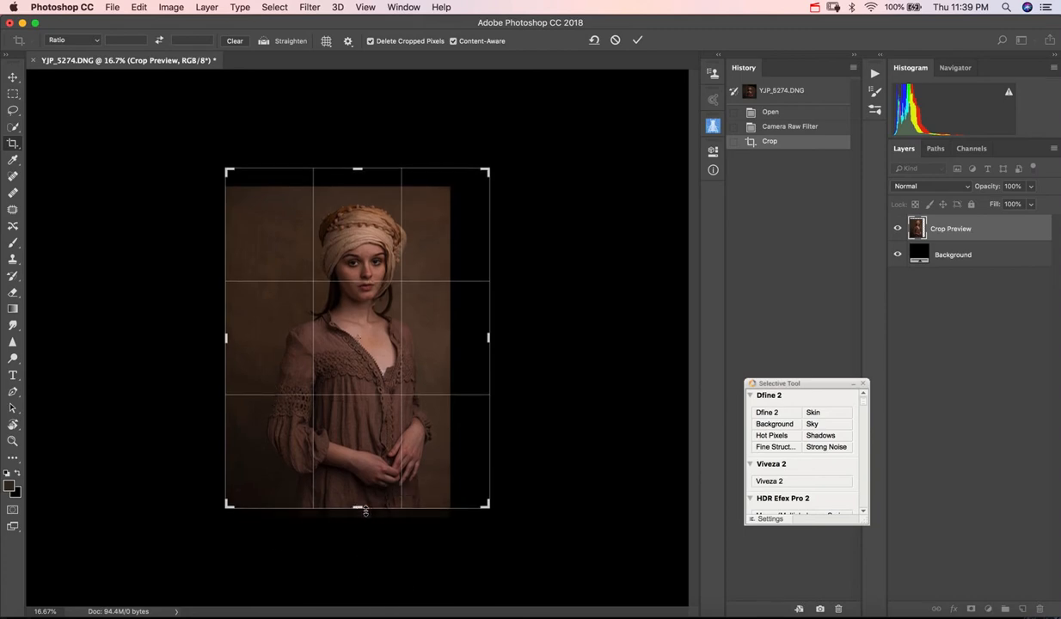
key(Return)
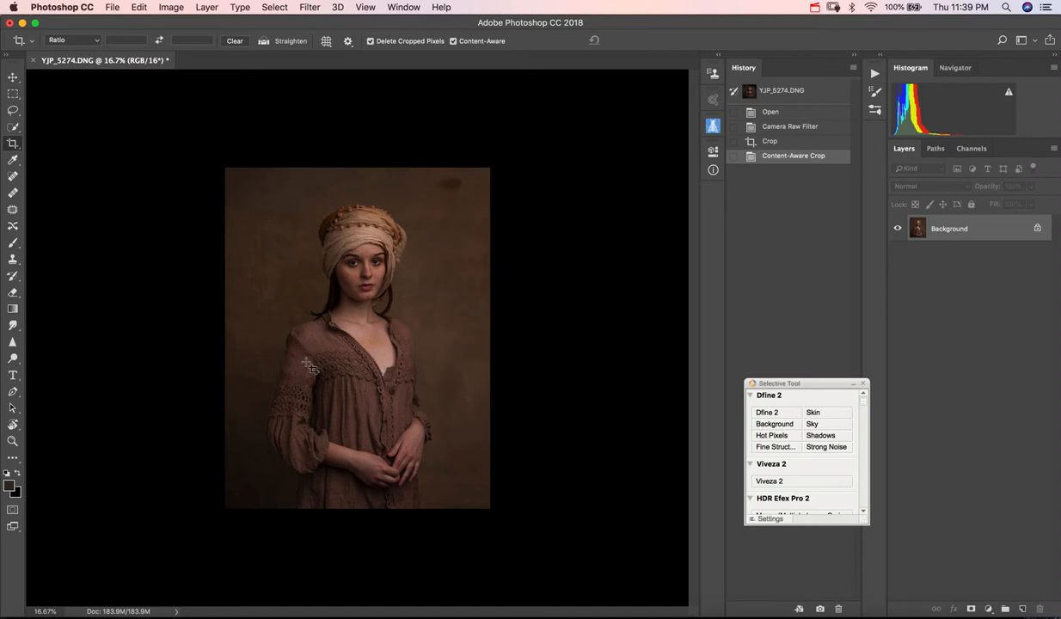
click(181, 612)
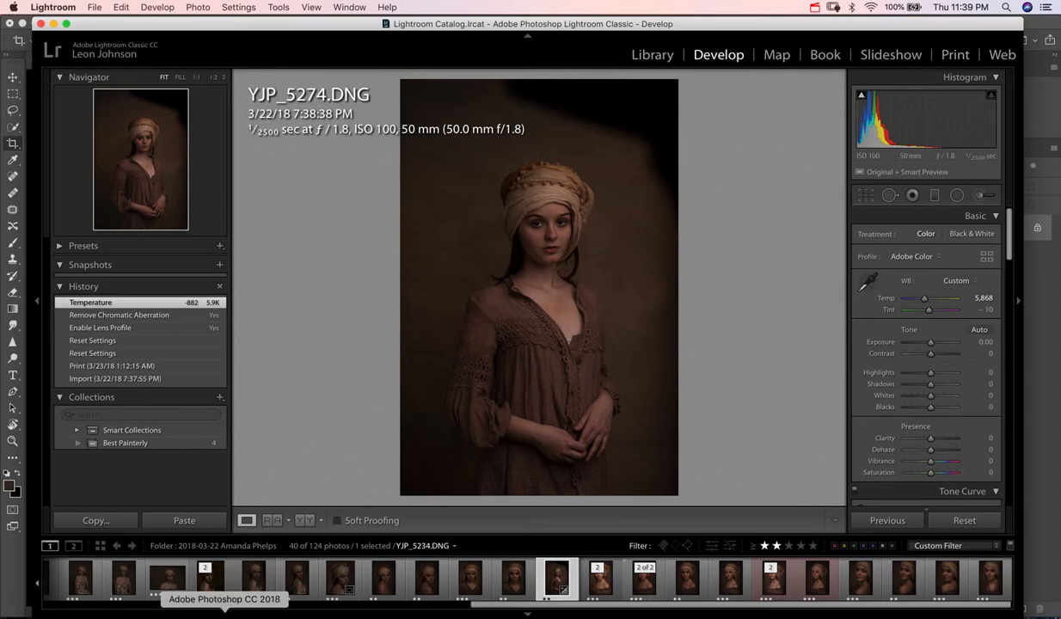
click(220, 614)
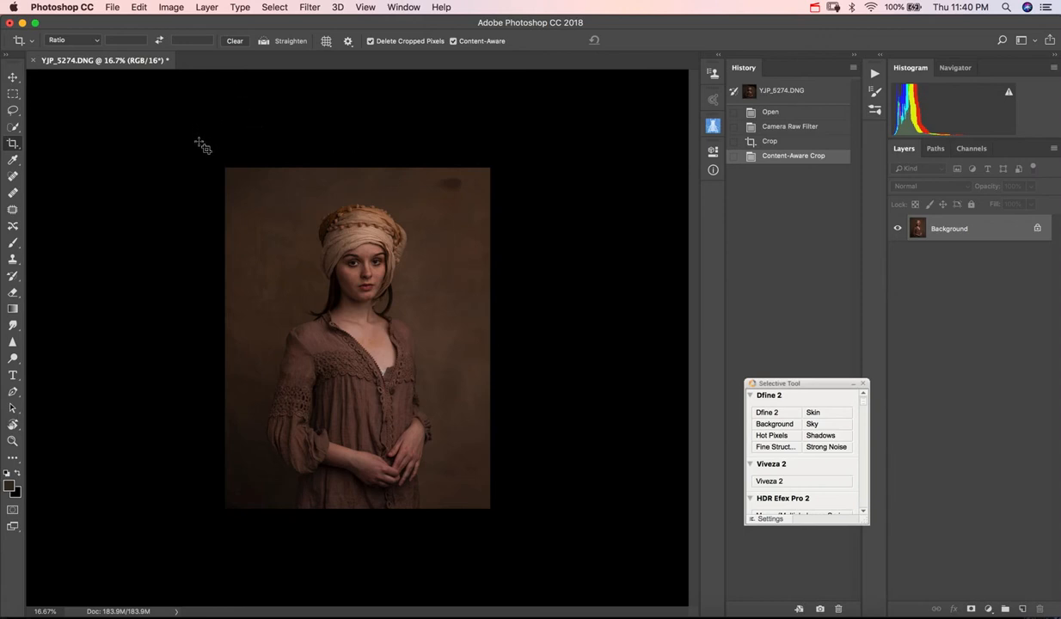
- Patch the dark spot in the upper right backdrop and the blotches beside the woman's arm with the Patch tool, and clear the selection
click(13, 210)
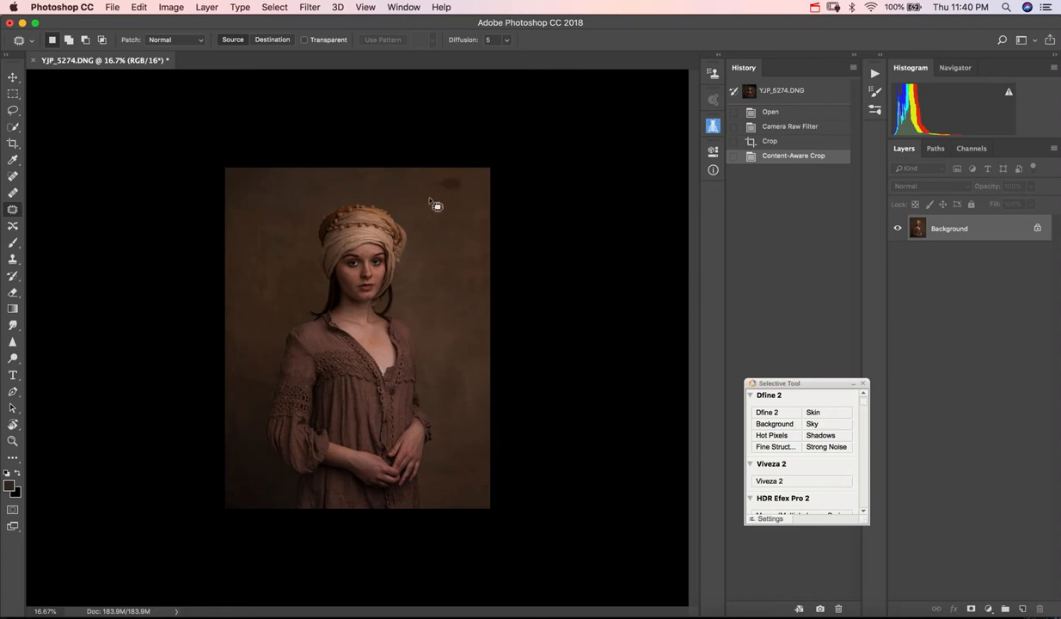
mouse_move(435, 176)
mouse_down()
mouse_move(475, 177)
mouse_move(444, 188)
mouse_move(442, 225)
mouse_up()
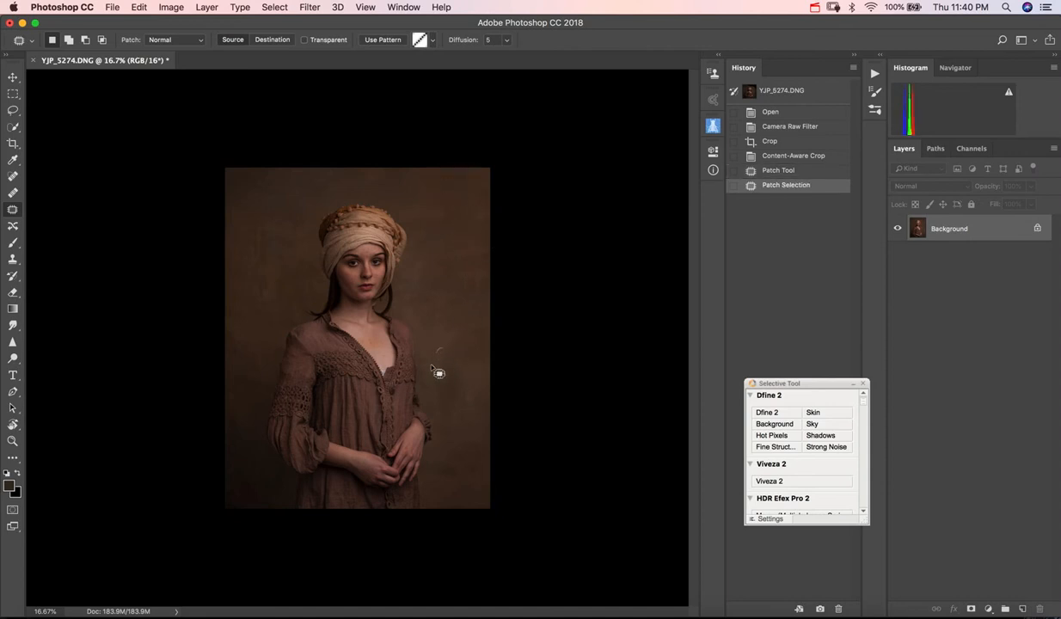
mouse_move(431, 367)
mouse_down()
mouse_move(449, 329)
mouse_move(443, 335)
mouse_up()
mouse_move(446, 348)
mouse_down()
mouse_move(458, 353)
mouse_move(425, 350)
mouse_move(452, 474)
mouse_move(450, 408)
mouse_up()
key(cmd+d)
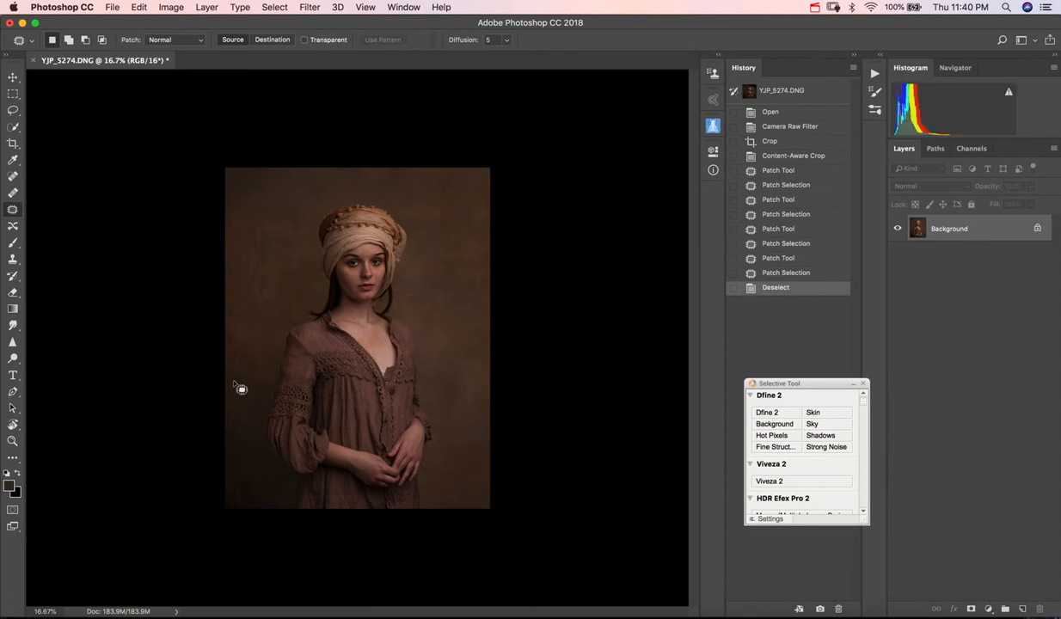
- Patch the uneven areas of the backdrop to the left of the woman with nearby clean texture, and deselect
mouse_move(232, 377)
mouse_down()
mouse_move(262, 391)
mouse_move(268, 371)
mouse_move(240, 375)
mouse_move(260, 332)
mouse_up()
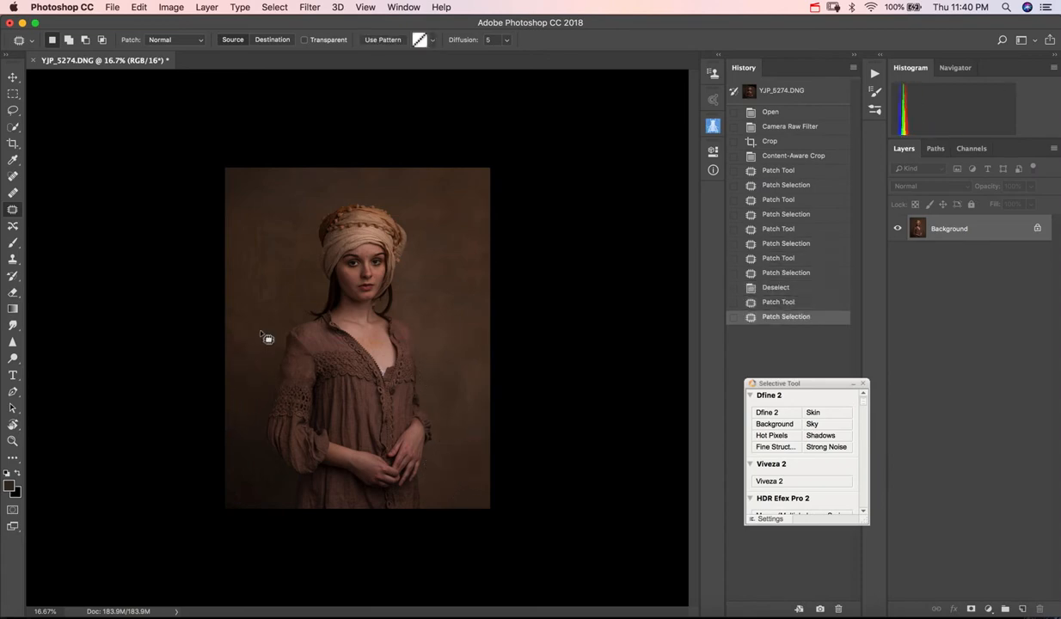
key(super+d)
mouse_move(254, 378)
mouse_down()
mouse_move(244, 353)
mouse_move(256, 334)
mouse_move(245, 304)
mouse_up()
mouse_move(253, 318)
mouse_down()
mouse_move(303, 286)
mouse_move(271, 285)
mouse_up()
drag(278, 289, 268, 311)
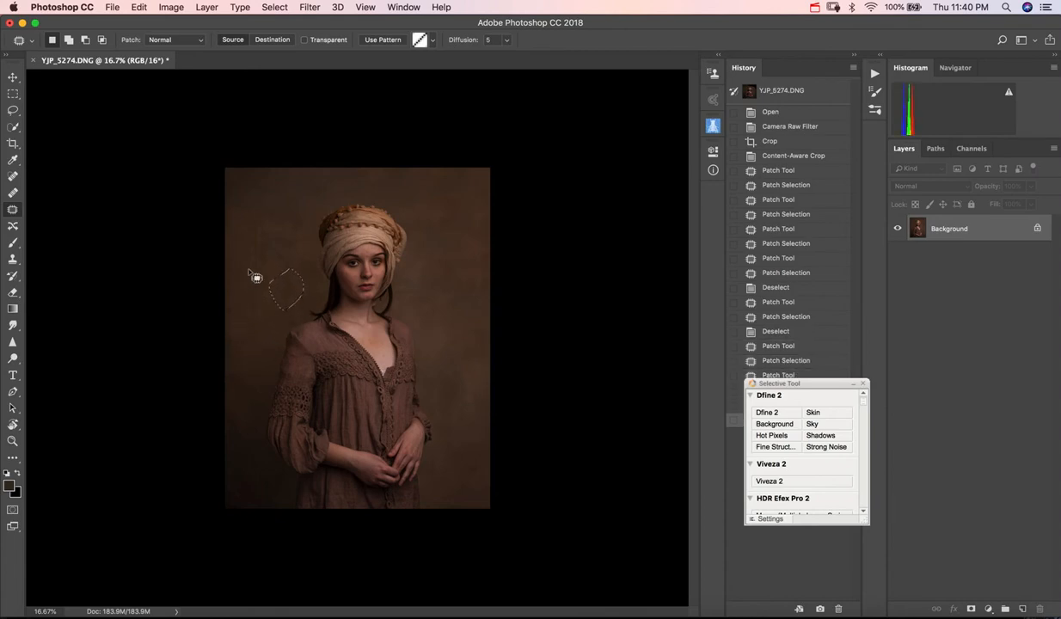
drag(248, 271, 259, 317)
mouse_move(283, 275)
mouse_down()
mouse_move(290, 293)
mouse_move(270, 275)
mouse_up()
mouse_move(258, 236)
mouse_down()
mouse_move(267, 260)
mouse_move(281, 258)
mouse_up()
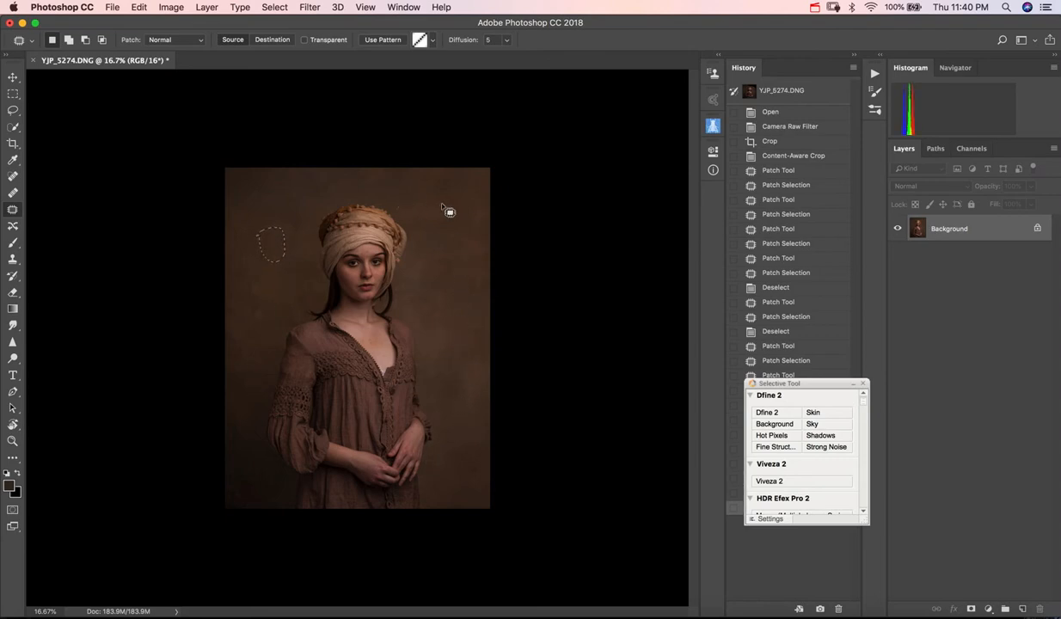
key(super+d)
- Patch the remaining uneven areas along the right side of the backdrop, from elbow height up to her head, and deselect
drag(448, 392, 443, 372)
drag(459, 378, 469, 314)
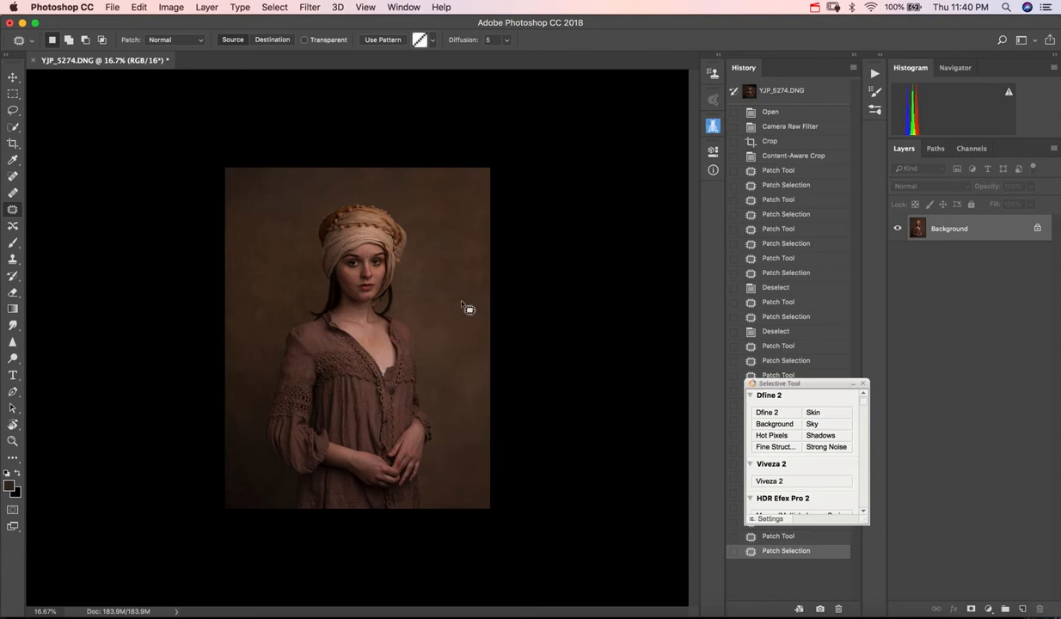
key(super+d)
mouse_move(473, 244)
mouse_down()
mouse_move(471, 264)
mouse_move(473, 249)
mouse_up()
drag(467, 259, 471, 281)
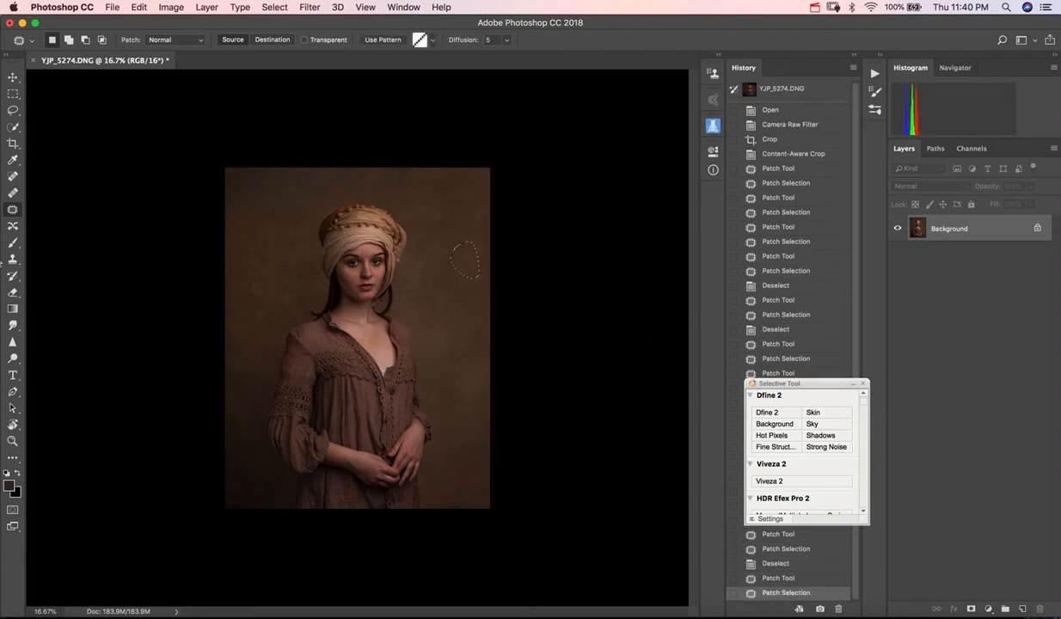
key(super+d)
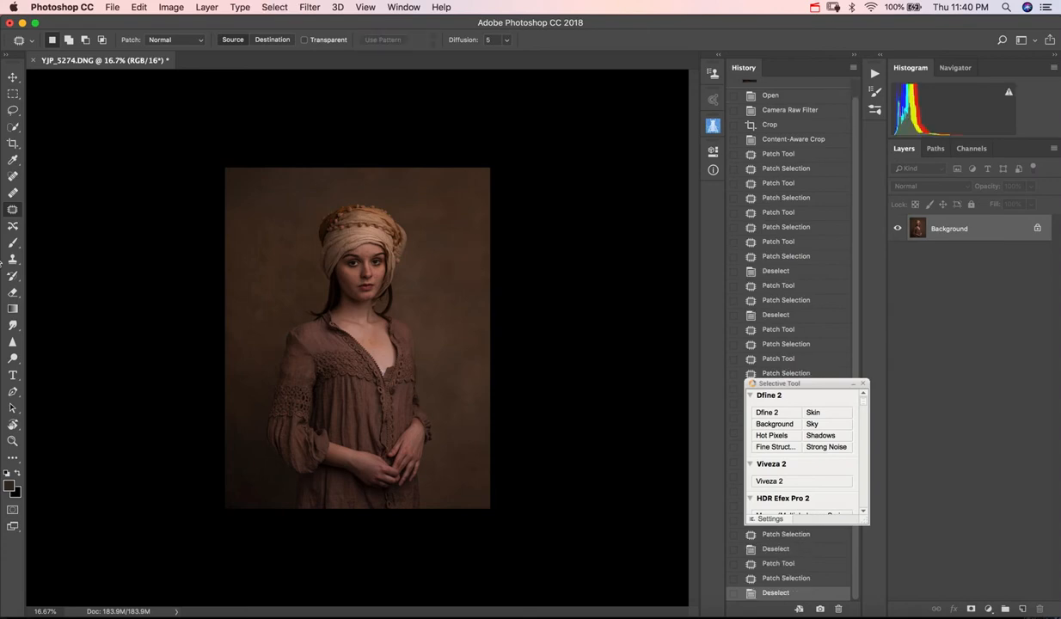
key(super+equal)
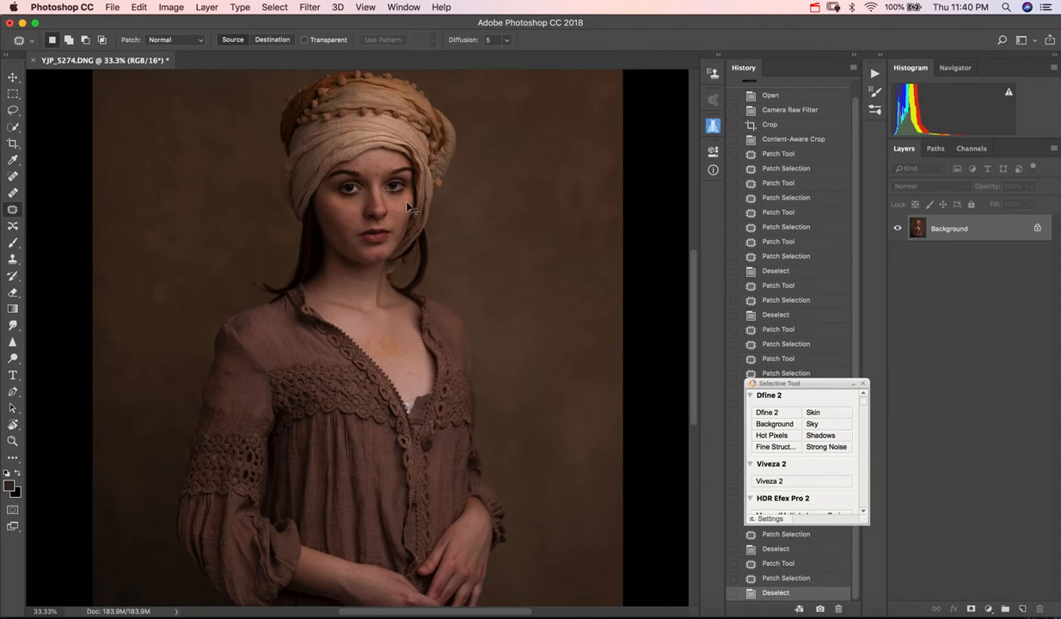
- Patch the blemishes between the eyebrows and in the middle of the woman's forehead with clean skin texture
key(super+equal)
drag(421, 334, 420, 401)
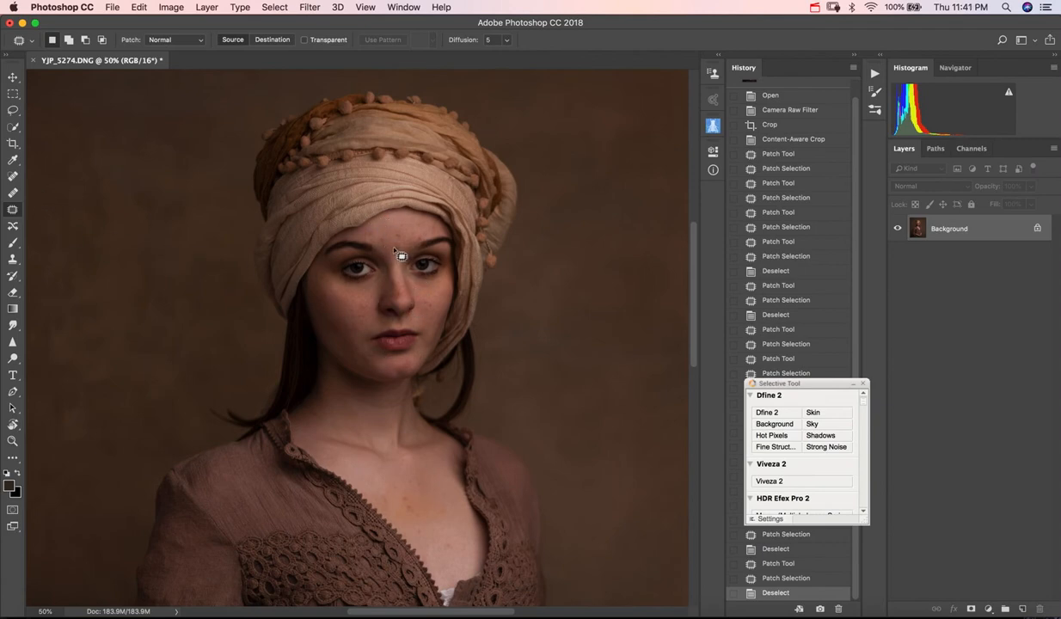
drag(402, 250, 388, 267)
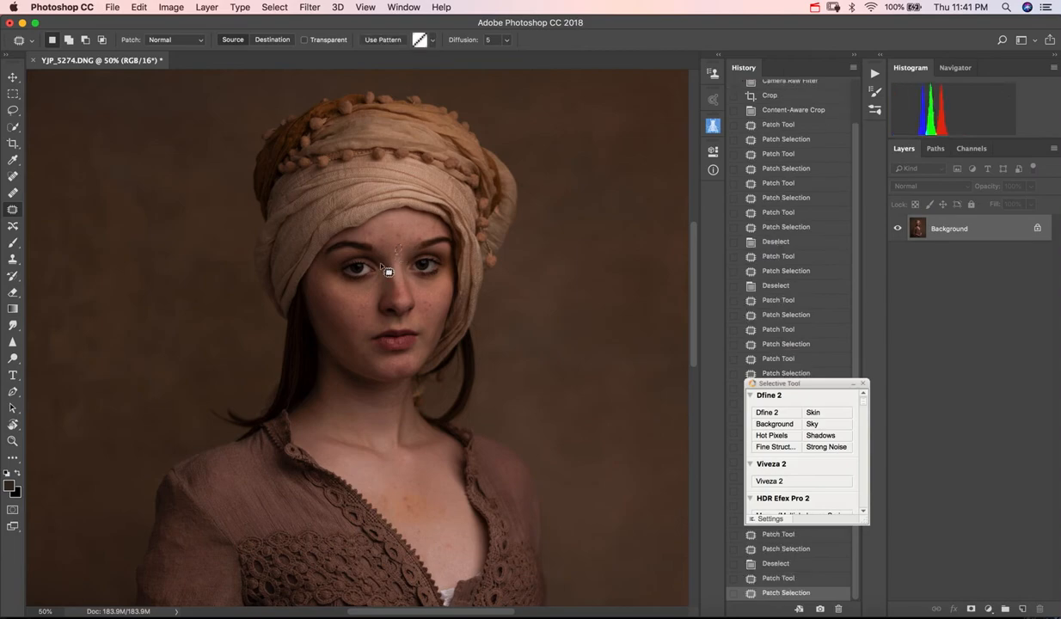
key(super+plus)
key(super+plus)
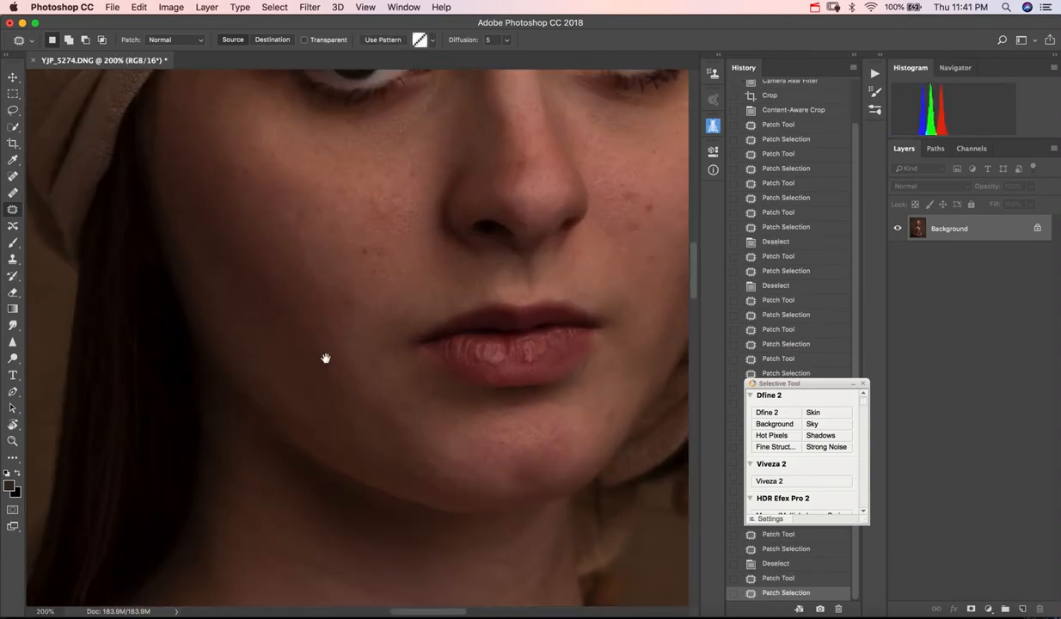
drag(324, 357, 246, 508)
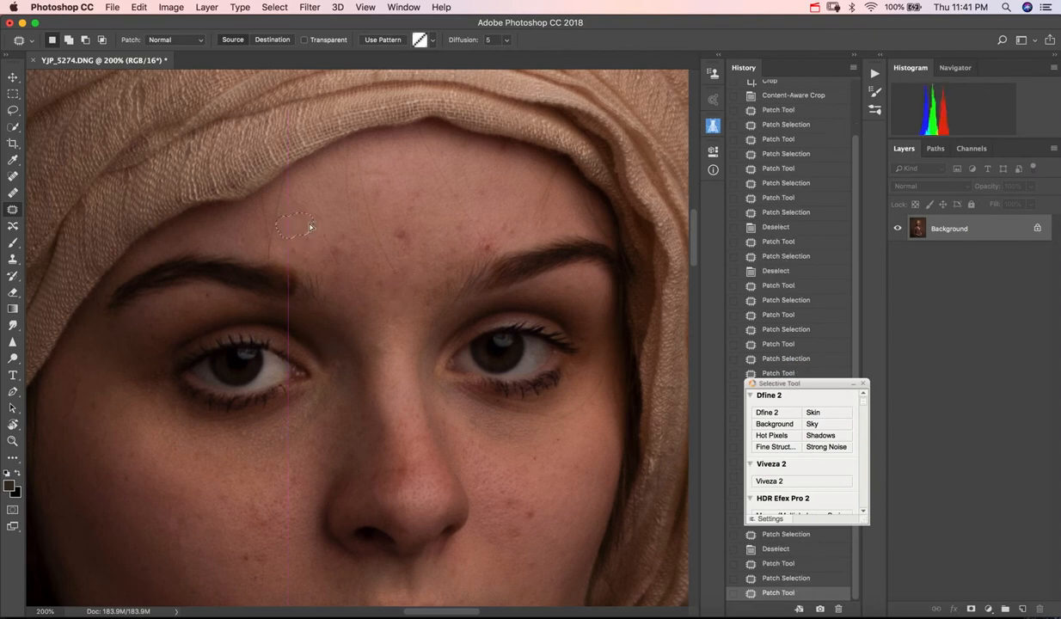
key(super+d)
mouse_move(302, 255)
mouse_down()
mouse_move(301, 239)
mouse_move(323, 258)
mouse_move(335, 238)
mouse_up()
drag(334, 250, 335, 256)
drag(397, 220, 404, 256)
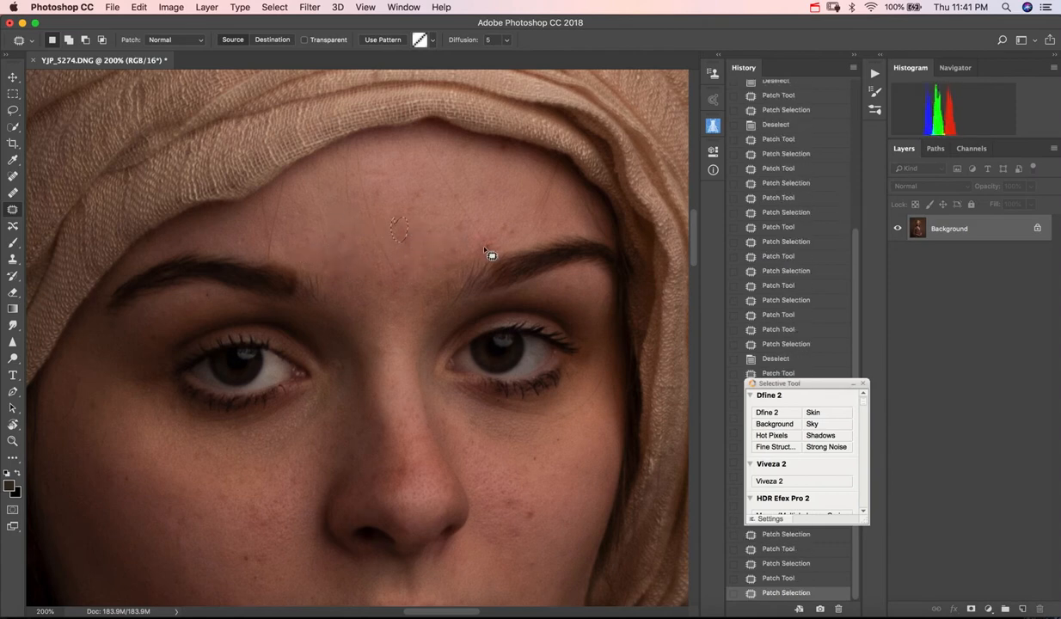
- Patch the spots above the right-hand eyebrow and along the upper forehead just beneath the headscarf
mouse_move(493, 251)
mouse_down()
mouse_move(473, 254)
mouse_move(509, 223)
mouse_move(484, 191)
mouse_up()
drag(484, 191, 483, 183)
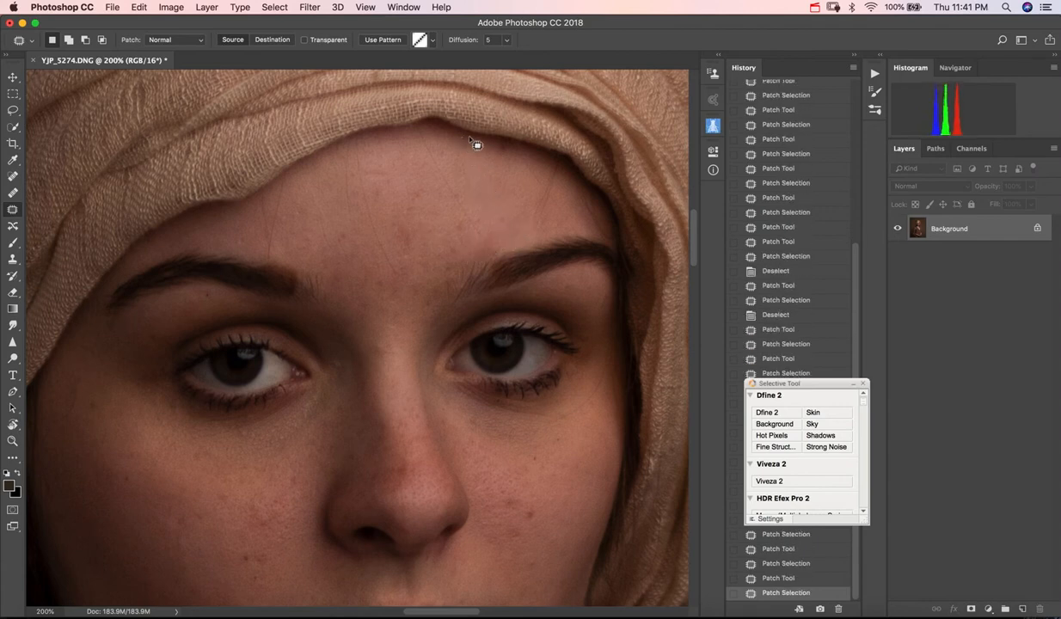
mouse_move(470, 137)
mouse_down()
mouse_move(483, 172)
mouse_move(504, 147)
mouse_up()
drag(502, 152, 486, 167)
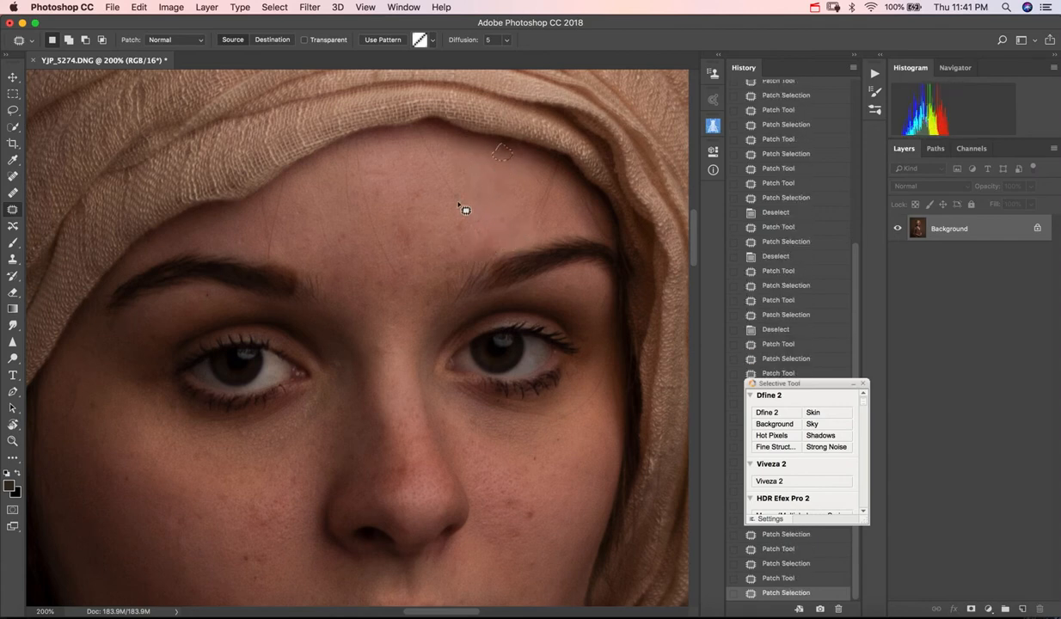
drag(458, 203, 460, 200)
mouse_move(456, 199)
mouse_down()
mouse_move(425, 217)
mouse_move(414, 185)
mouse_move(399, 216)
mouse_move(344, 225)
mouse_move(338, 245)
mouse_up()
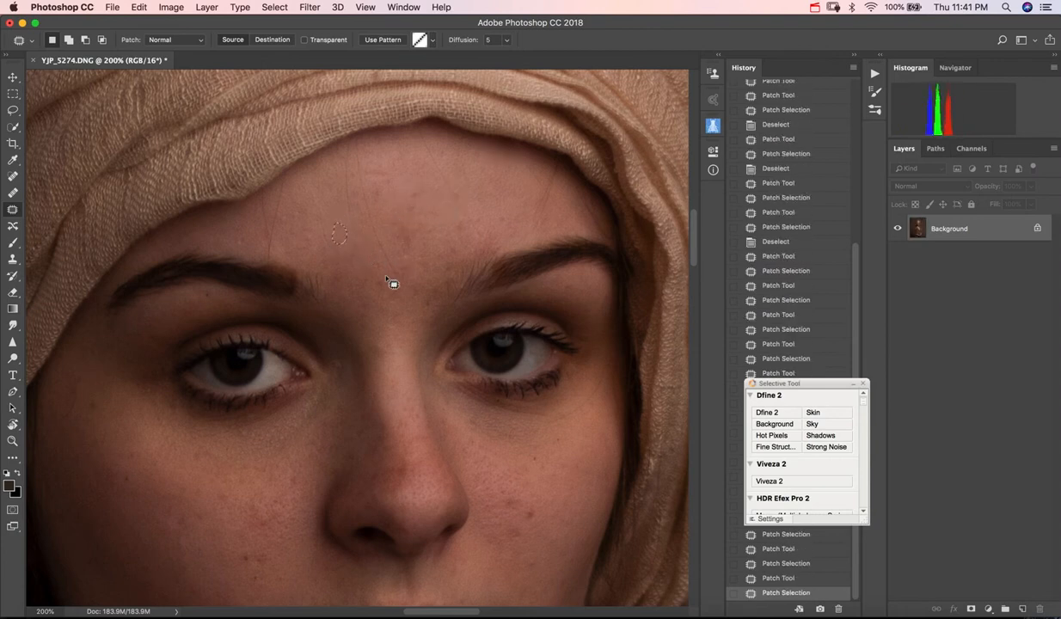
- Patch the small marks between the eyebrows and above the left-hand eyebrow with nearby skin
drag(368, 285, 370, 288)
drag(375, 283, 386, 416)
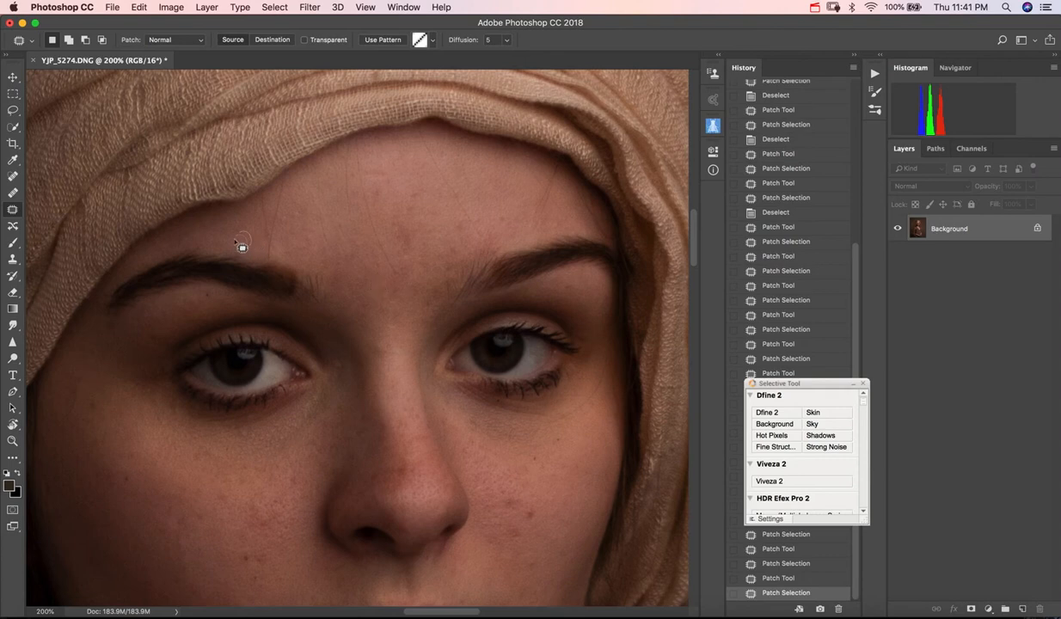
drag(235, 241, 237, 240)
mouse_move(241, 241)
mouse_down()
mouse_move(212, 306)
mouse_move(203, 297)
mouse_up()
- Patch the blemishes on the left-hand cheek, from beside the eye to below it
mouse_move(204, 297)
mouse_down()
mouse_move(164, 339)
mouse_move(153, 330)
mouse_move(91, 379)
mouse_move(86, 397)
mouse_up()
drag(89, 400, 75, 396)
drag(129, 477, 129, 456)
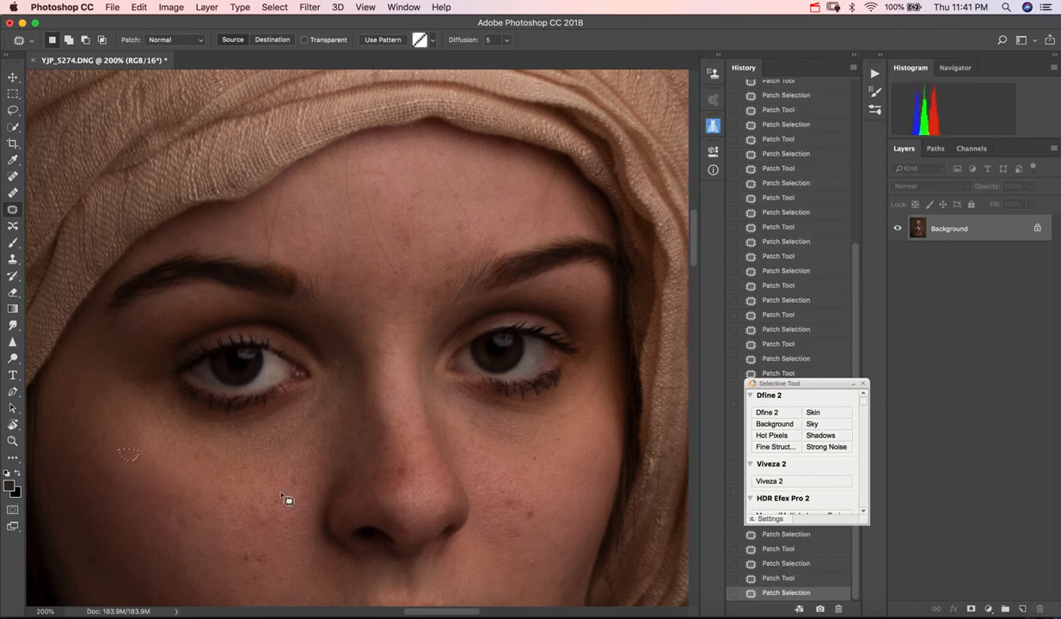
mouse_move(287, 464)
mouse_down()
mouse_move(284, 478)
mouse_move(288, 464)
mouse_up()
drag(290, 472, 189, 449)
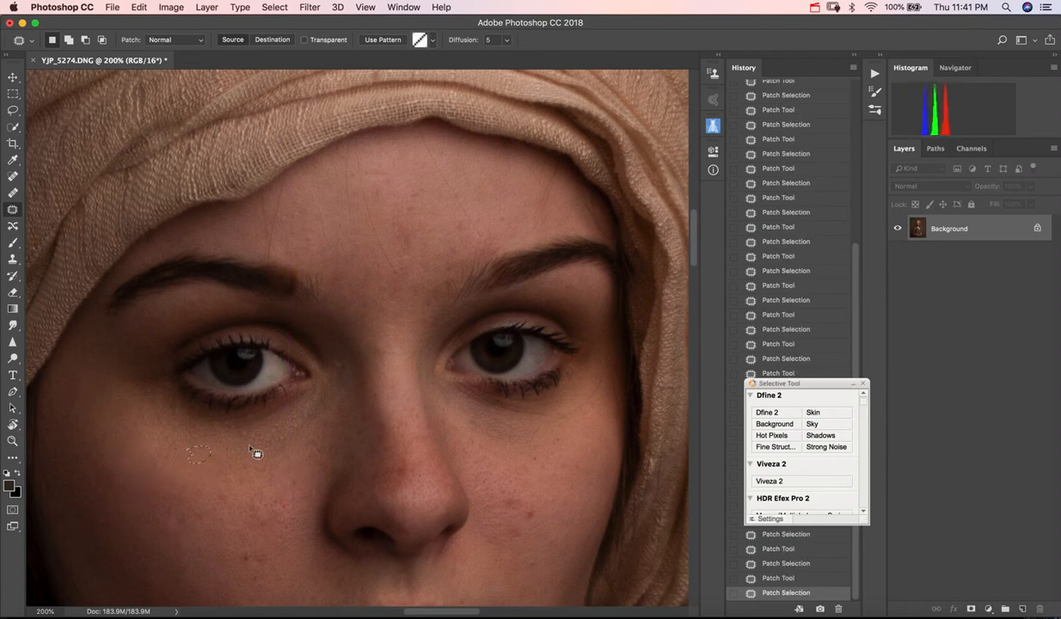
- Patch the spots on the nose and the dark blemish on the right-hand cheek
click(411, 468)
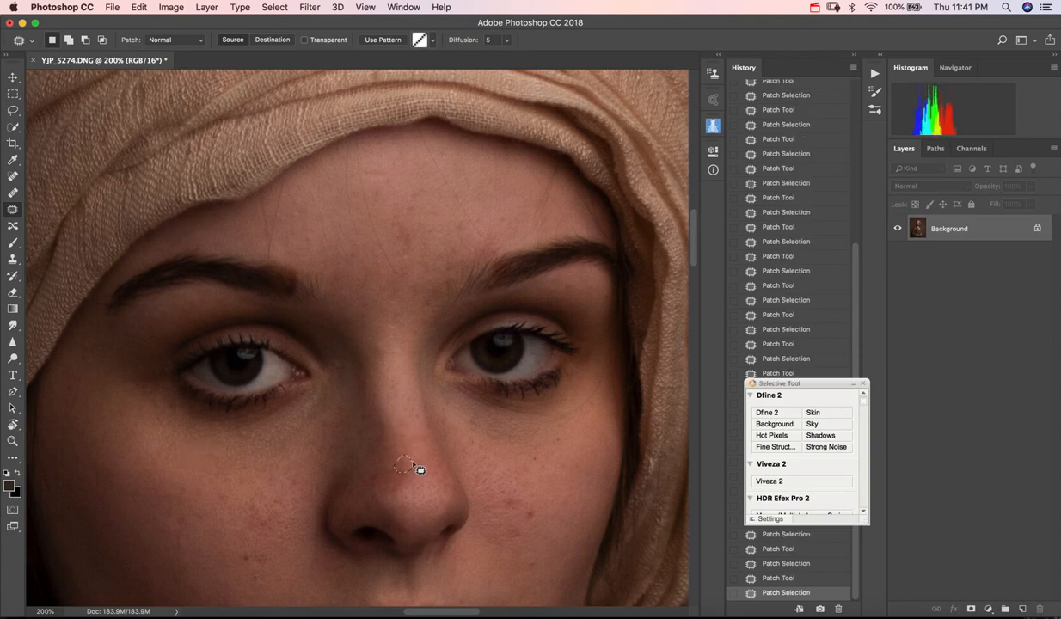
drag(396, 479, 406, 446)
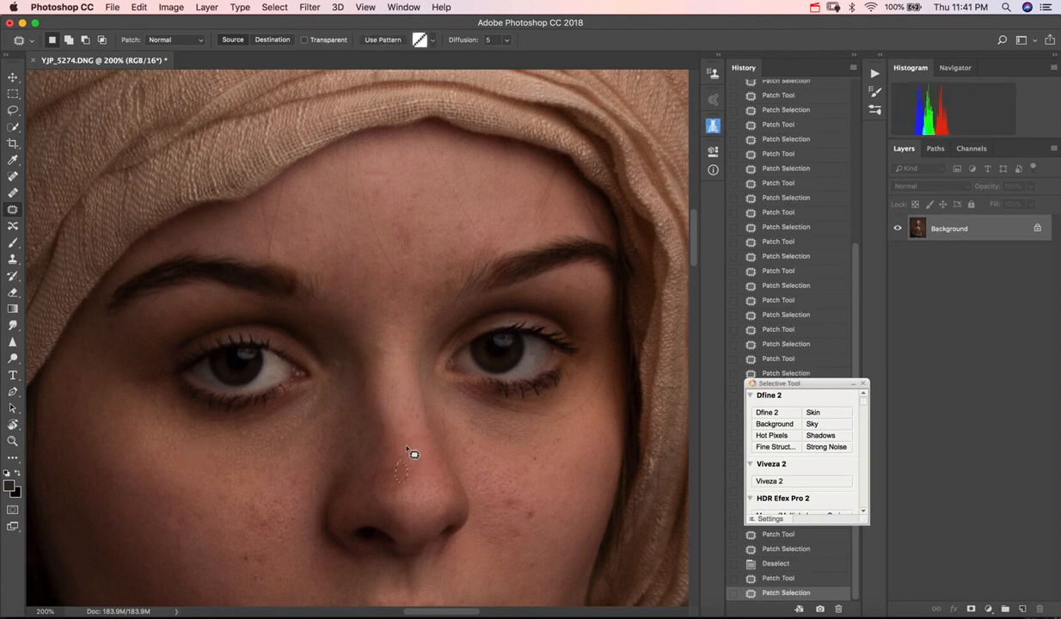
mouse_move(502, 503)
mouse_down()
mouse_move(517, 495)
mouse_move(503, 491)
mouse_move(533, 511)
mouse_move(513, 533)
mouse_move(502, 521)
mouse_move(497, 541)
mouse_up()
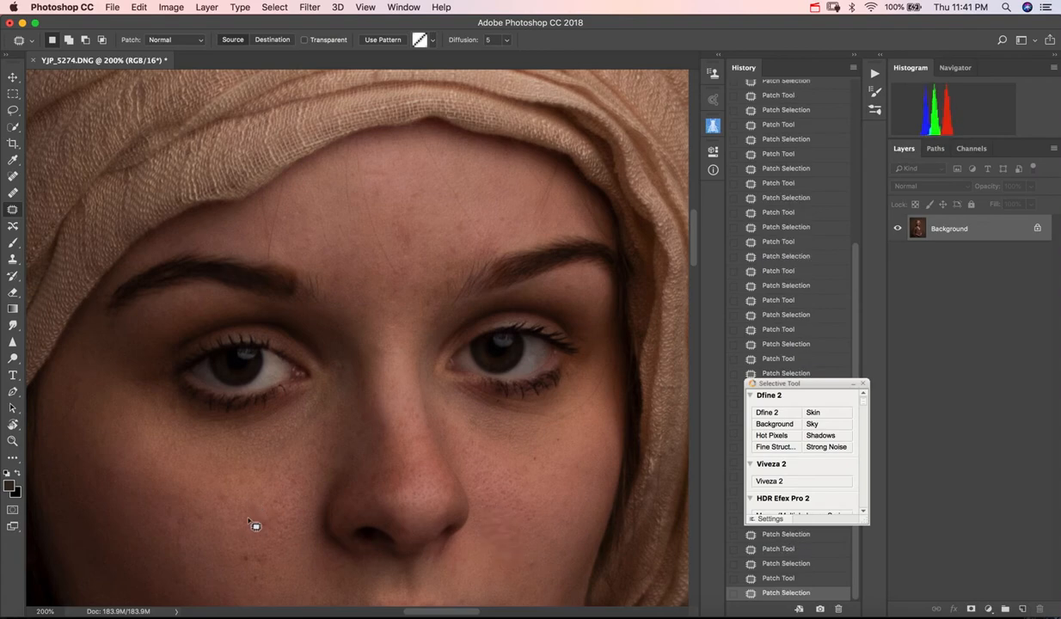
- Patch the remaining blemishes on the lower left-hand cheek beside the nose and mouth, clearing the old selection
mouse_move(248, 498)
mouse_down()
mouse_move(270, 514)
mouse_move(249, 505)
mouse_move(297, 504)
mouse_up()
key(super+minus)
key(super+minus)
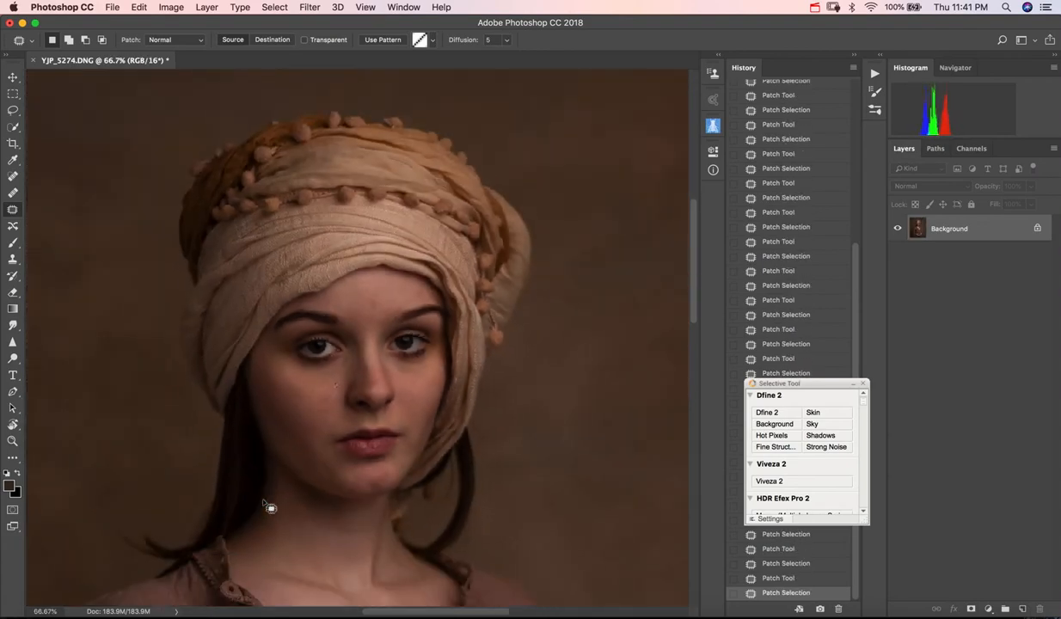
key(super+d)
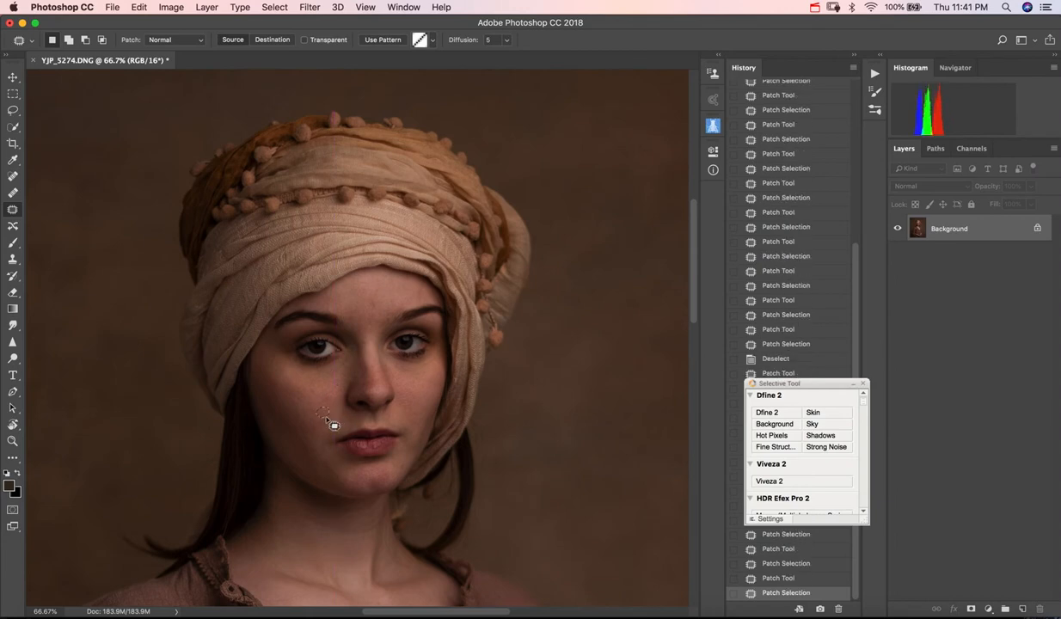
drag(314, 427, 312, 425)
drag(313, 425, 315, 430)
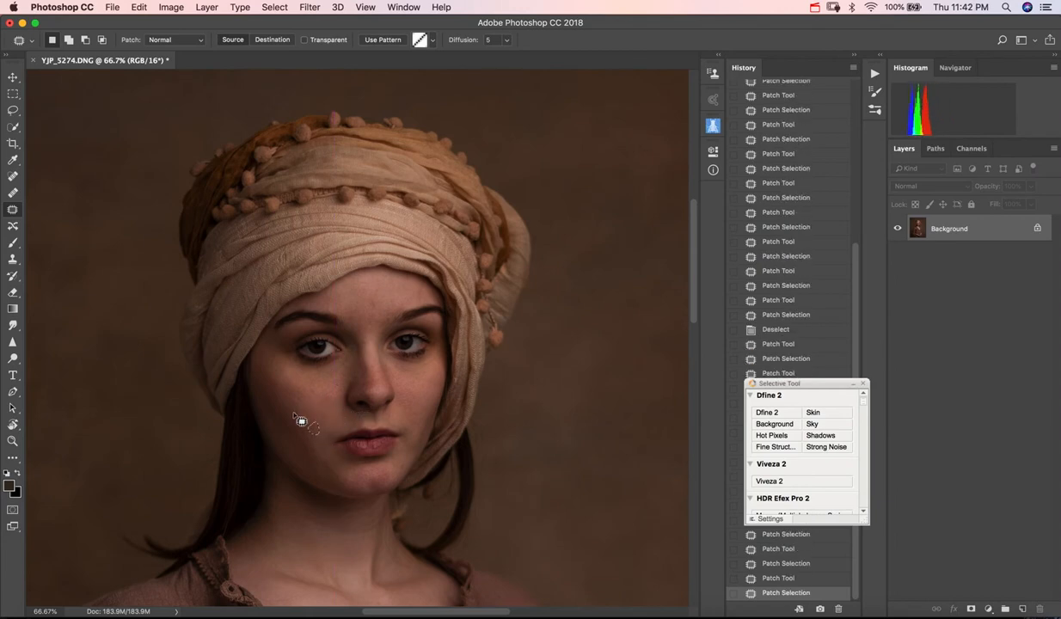
drag(293, 394, 311, 397)
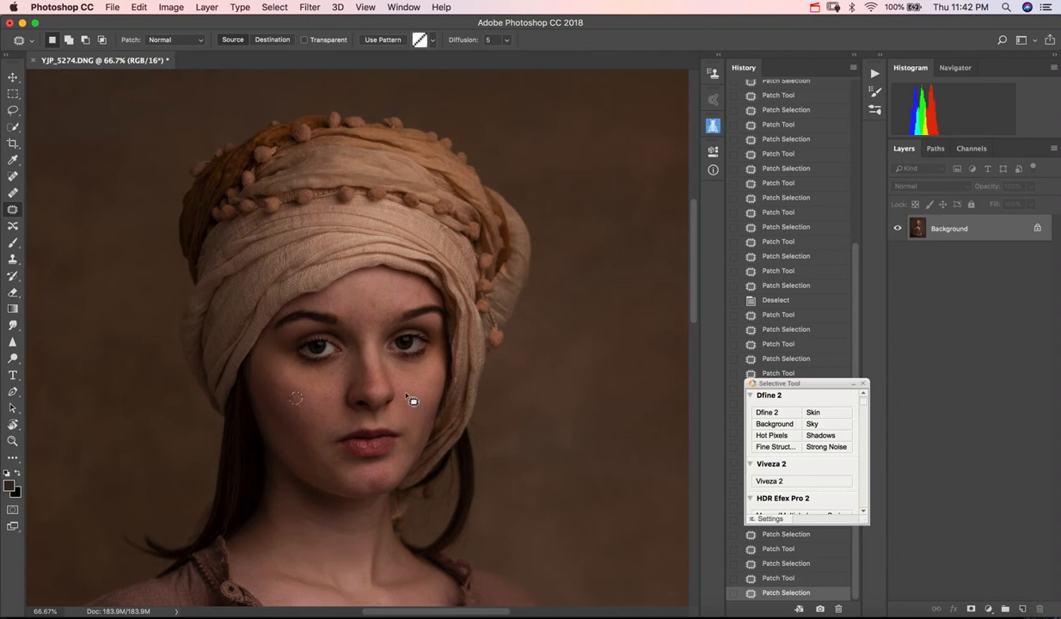
- Patch the uneven skin on the lower right-hand cheek and around the mouth and chin
mouse_move(424, 421)
mouse_down()
mouse_move(413, 426)
mouse_move(425, 427)
mouse_up()
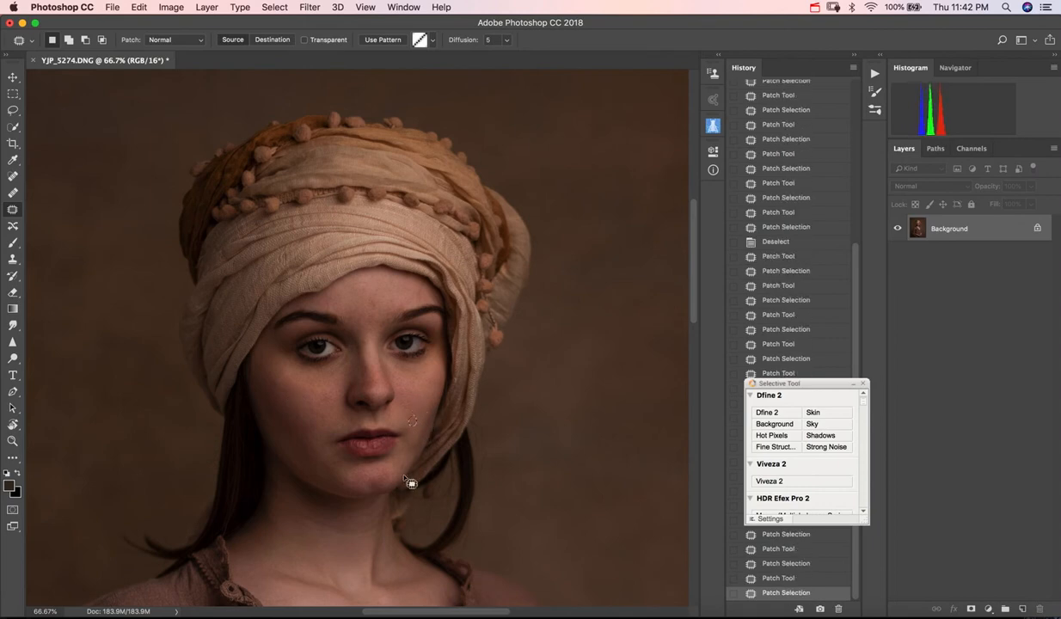
mouse_move(410, 468)
mouse_down()
mouse_move(313, 480)
mouse_move(337, 463)
mouse_move(332, 455)
mouse_move(336, 474)
mouse_move(323, 448)
mouse_up()
mouse_move(323, 450)
mouse_down()
mouse_move(384, 496)
mouse_move(362, 482)
mouse_move(364, 471)
mouse_move(380, 484)
mouse_move(400, 452)
mouse_up()
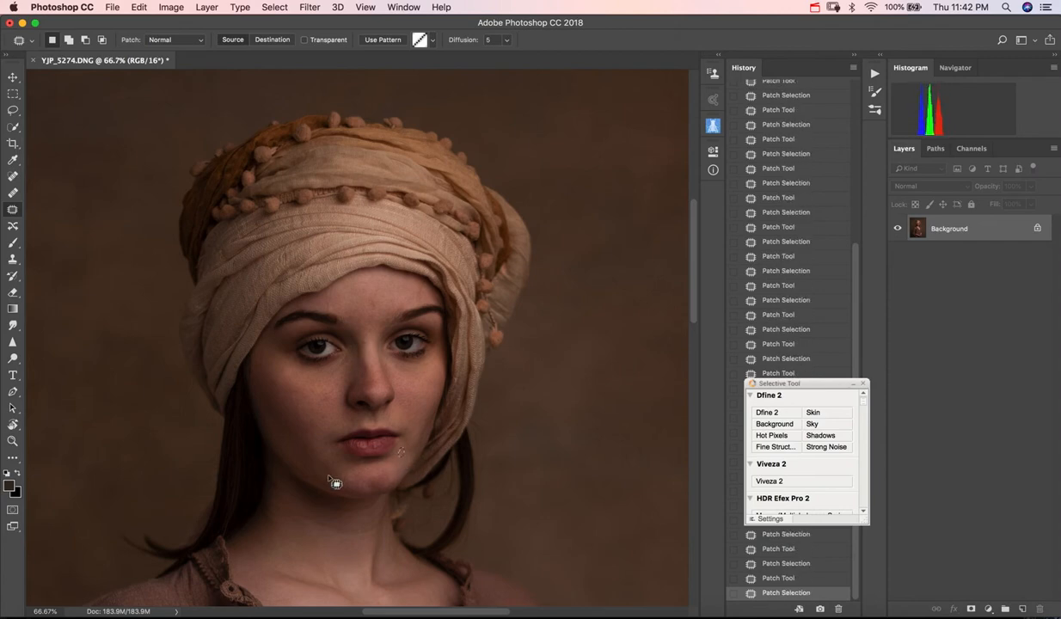
- Patch the remaining marks on the upper forehead and at the inner end of the left-hand eyebrow
mouse_move(369, 296)
mouse_down()
mouse_move(371, 316)
mouse_move(386, 309)
mouse_move(370, 287)
mouse_up()
click(385, 297)
mouse_move(370, 287)
mouse_down()
mouse_move(375, 294)
mouse_move(361, 295)
mouse_move(359, 285)
mouse_move(373, 319)
mouse_move(350, 320)
mouse_up()
drag(348, 318, 357, 327)
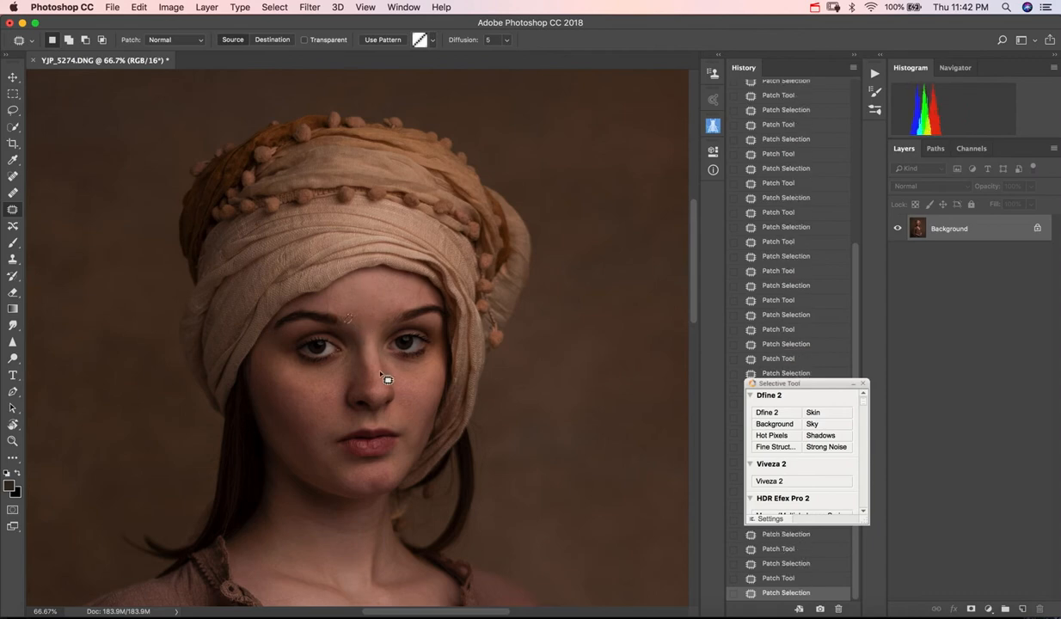
- Clear the selection on the nose bridge and patch the fine spots down the centre of the forehead to between the eyebrows
key(super+equal)
key(super+equal)
key(super+equal)
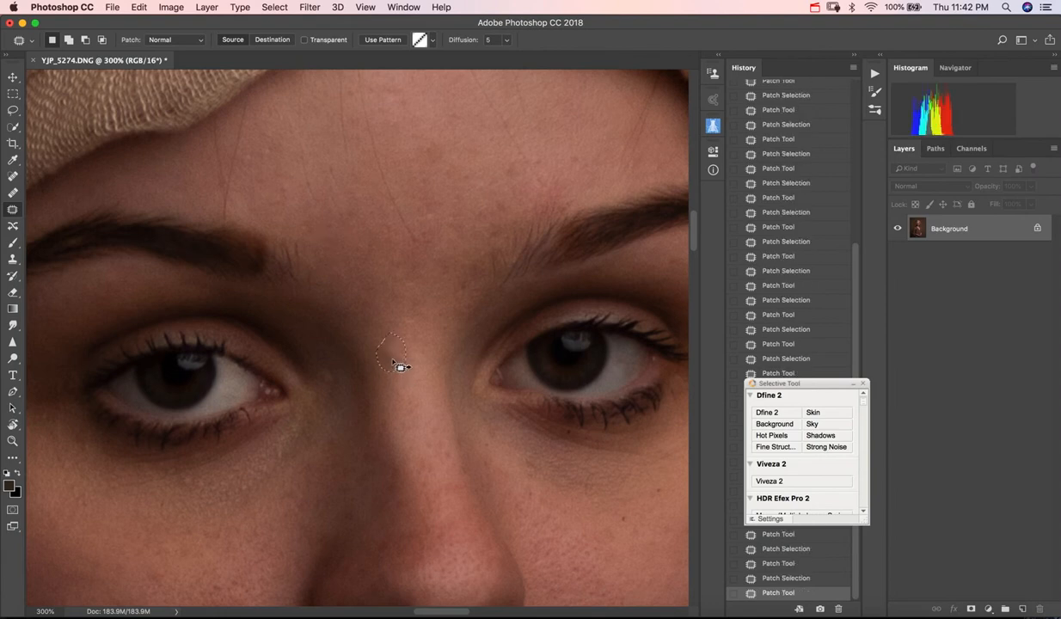
key(super+d)
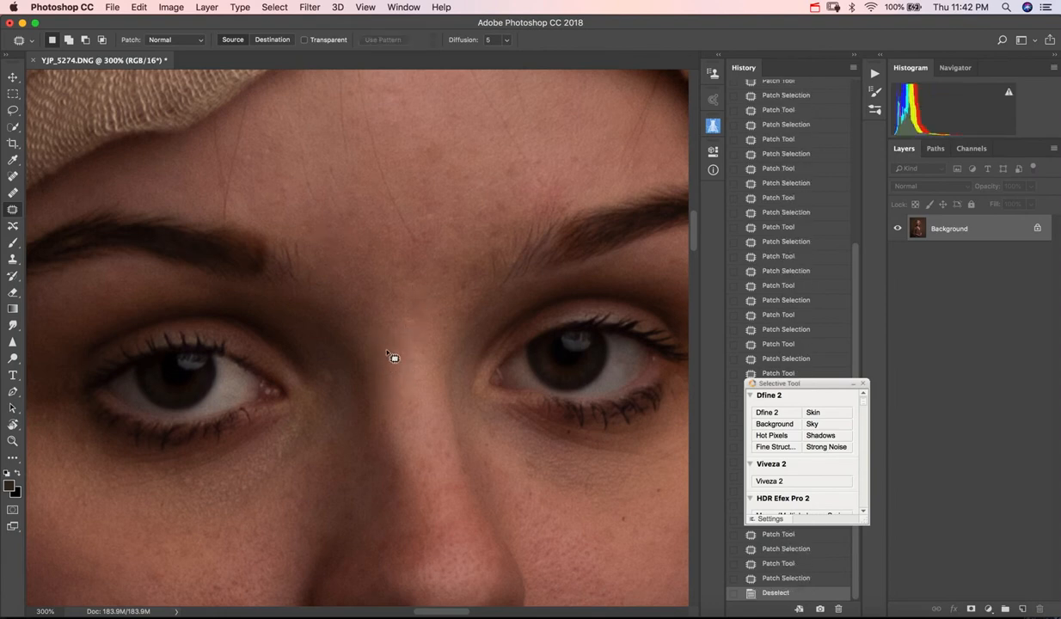
drag(506, 207, 486, 213)
mouse_move(429, 194)
mouse_down()
mouse_move(432, 205)
mouse_move(433, 172)
mouse_up()
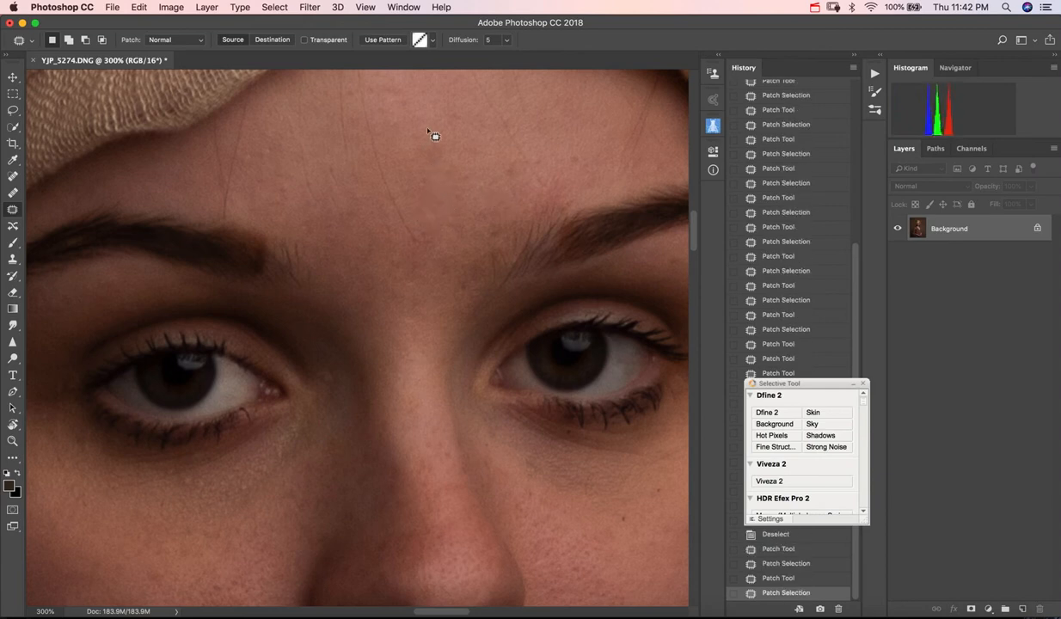
drag(429, 131, 437, 179)
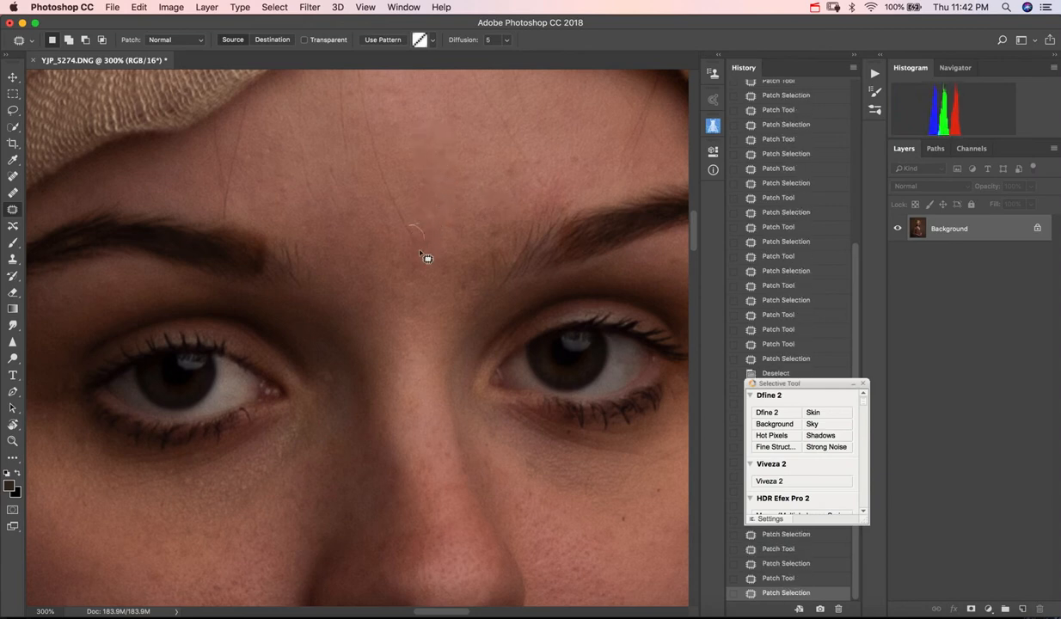
mouse_move(420, 252)
mouse_down()
mouse_move(405, 250)
mouse_move(444, 258)
mouse_up()
mouse_move(447, 265)
mouse_down()
mouse_move(417, 267)
mouse_move(423, 288)
mouse_move(395, 245)
mouse_move(459, 287)
mouse_up()
drag(459, 287, 455, 322)
- Patch the small spots on the forehead above the left-hand and right-hand eyebrows
mouse_move(320, 227)
mouse_down()
mouse_move(336, 220)
mouse_move(294, 209)
mouse_move(266, 151)
mouse_up()
click(280, 154)
mouse_move(265, 151)
mouse_down()
mouse_move(274, 160)
mouse_move(257, 167)
mouse_up()
mouse_move(581, 163)
mouse_down()
mouse_move(563, 160)
mouse_move(579, 158)
mouse_up()
drag(577, 159, 567, 155)
mouse_move(500, 161)
mouse_down()
mouse_move(503, 173)
mouse_move(501, 164)
mouse_up()
mouse_move(509, 170)
mouse_down()
mouse_move(491, 178)
mouse_move(544, 161)
mouse_move(531, 149)
mouse_up()
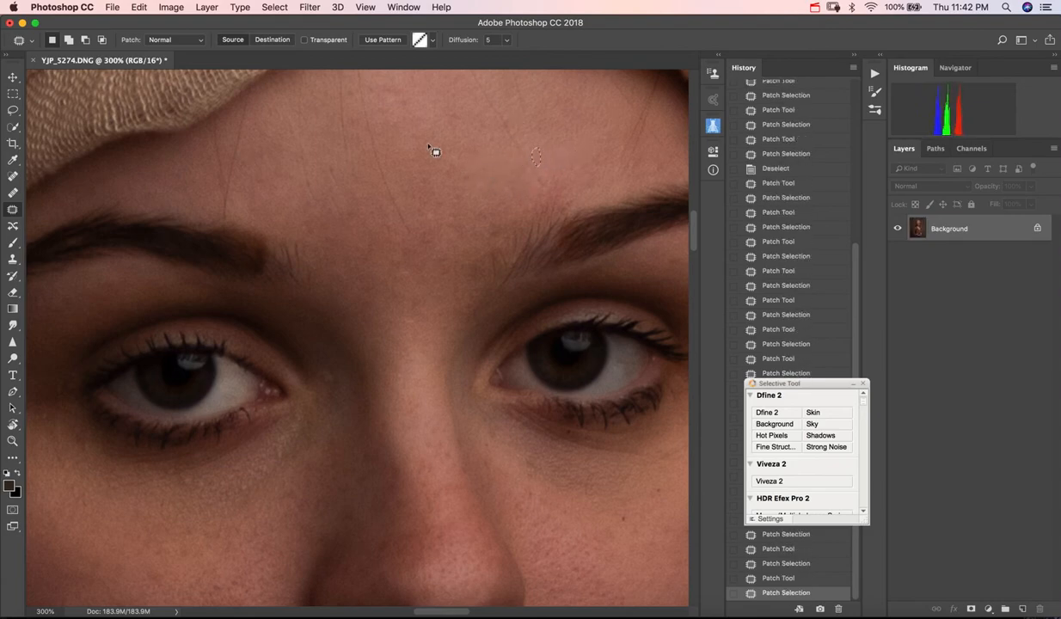
- Switch to the Spot Healing Brush at size 5 for the stray forehead hairs and clear the leftover patch selection
key(super+0)
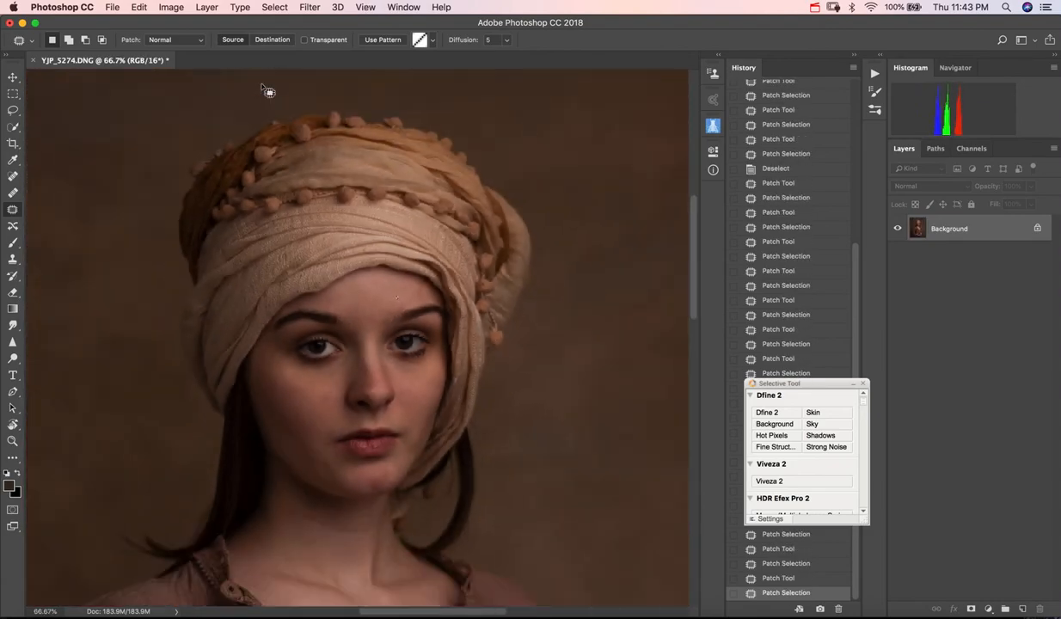
key(super+equal)
key(super+equal)
key(j)
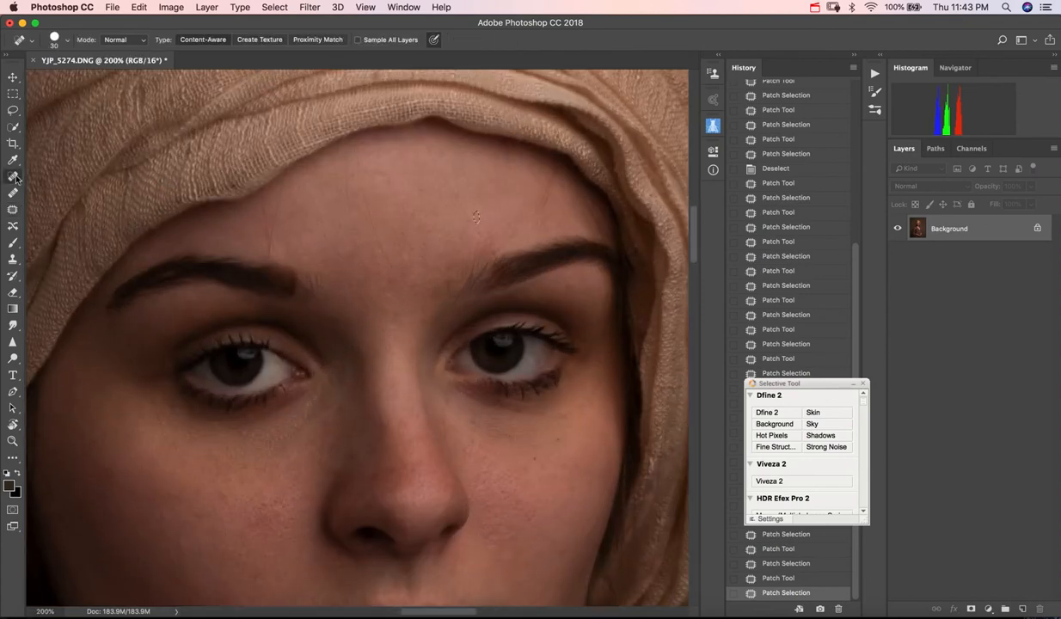
key(bracketleft)
key(bracketleft)
key(bracketleft)
key(super+equal)
key(super+equal)
key(super+equal)
drag(213, 178, 362, 360)
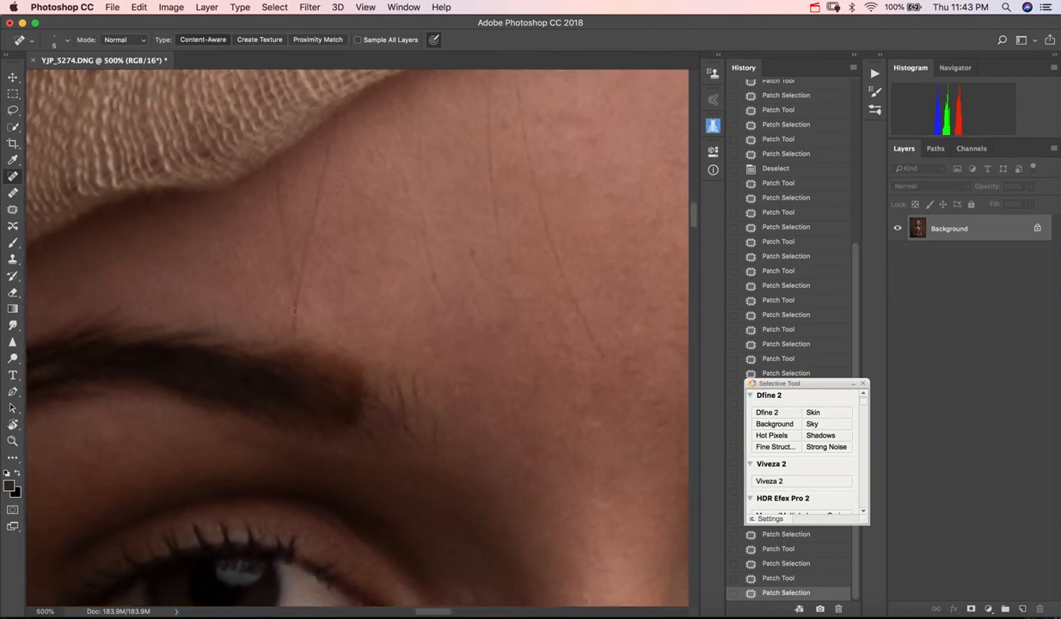
drag(293, 326, 296, 302)
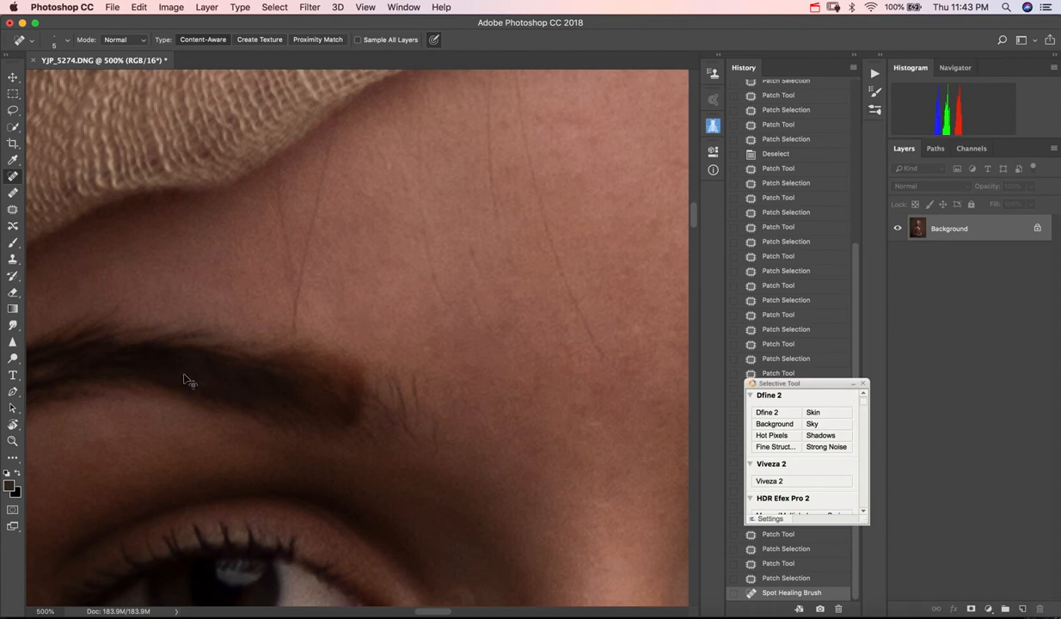
key(super+d)
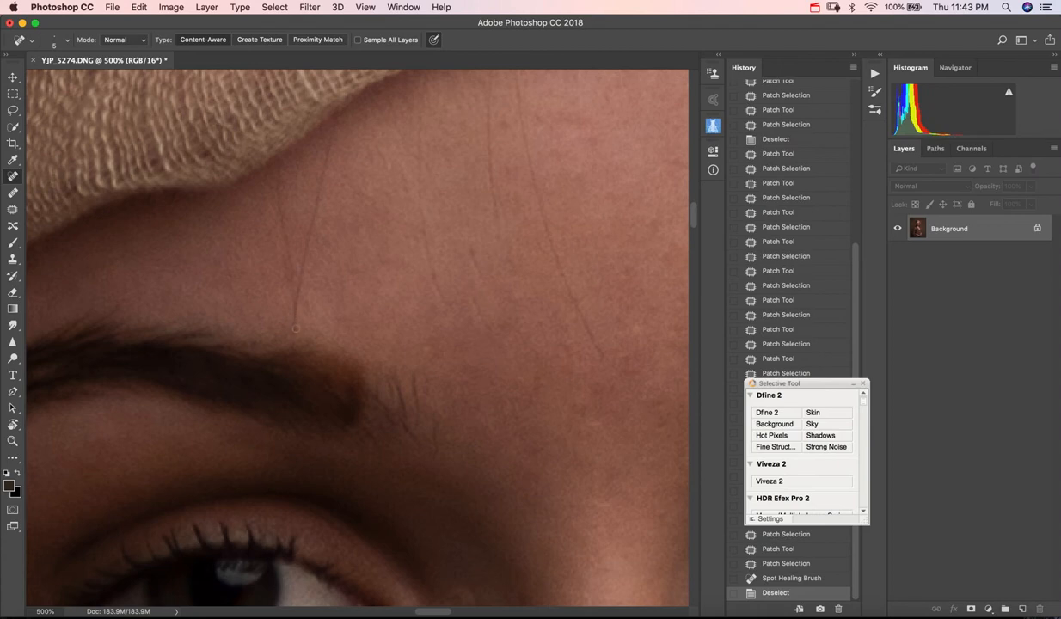
- Heal the stray hair running from the left-hand eyebrow up to the headscarf with the Spot Healing Brush
mouse_move(295, 327)
mouse_down()
mouse_move(285, 246)
mouse_move(302, 213)
mouse_move(301, 175)
mouse_up()
click(297, 235)
mouse_move(308, 212)
mouse_down()
mouse_move(299, 181)
mouse_move(320, 128)
mouse_up()
mouse_move(312, 188)
mouse_down()
mouse_move(302, 173)
mouse_move(269, 161)
mouse_up()
click(316, 192)
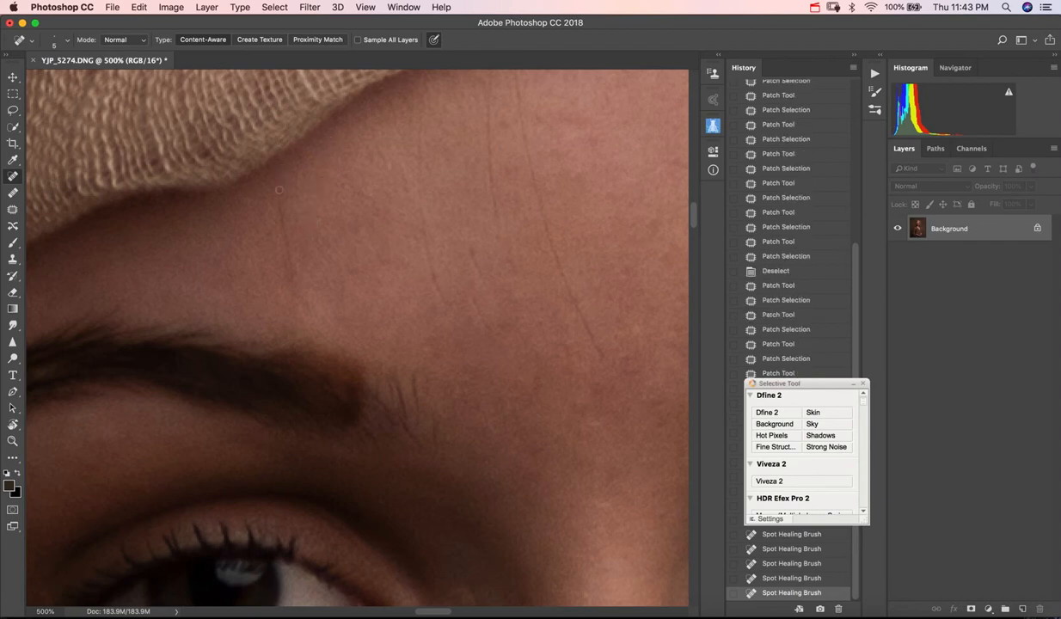
- Heal the fainter second hair above the left-hand eyebrow and smooth the traces left around it
drag(275, 215, 266, 181)
click(272, 206)
mouse_move(278, 242)
mouse_down()
mouse_move(277, 231)
mouse_move(287, 254)
mouse_up()
click(291, 282)
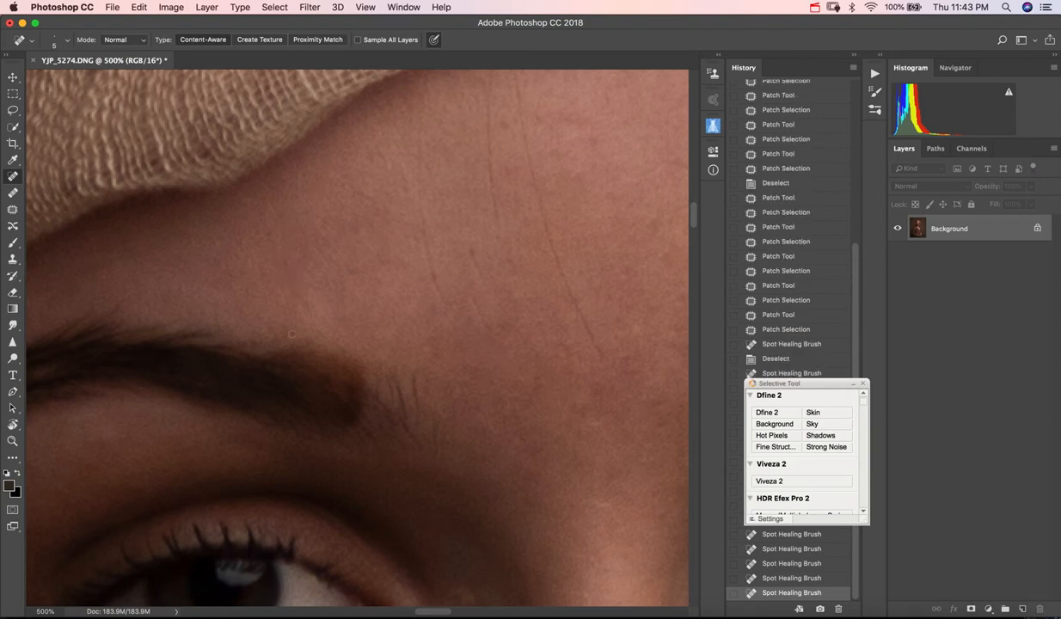
drag(284, 331, 280, 324)
click(277, 306)
drag(272, 251, 280, 269)
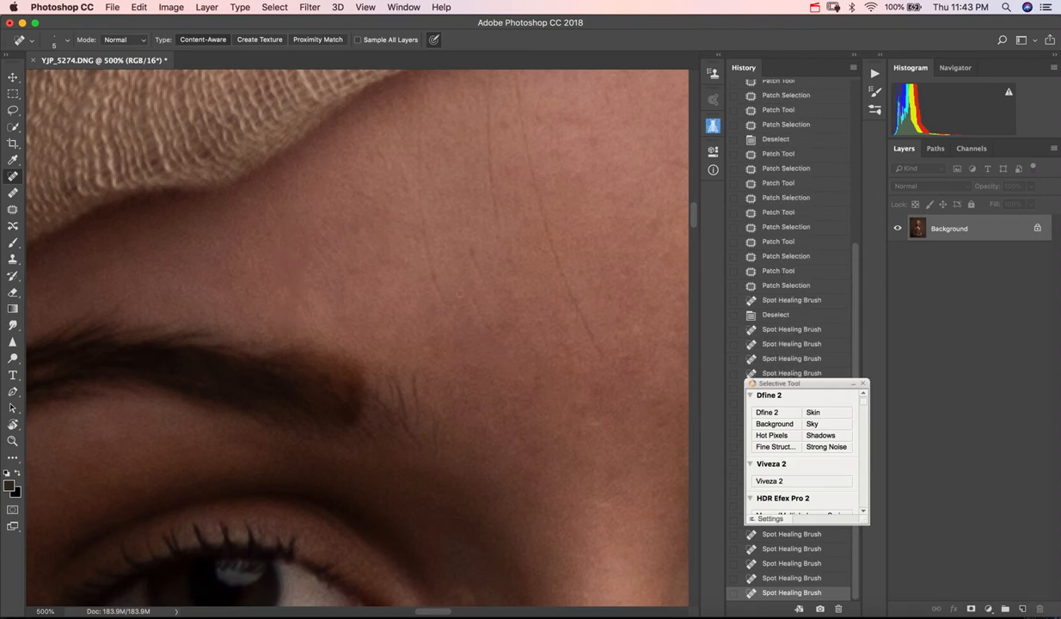
- Heal the next stray hair, closer to the middle of the forehead, up toward the headscarf
click(447, 302)
mouse_move(434, 292)
mouse_down()
mouse_move(417, 256)
mouse_move(400, 139)
mouse_move(370, 163)
mouse_up()
click(422, 276)
click(398, 129)
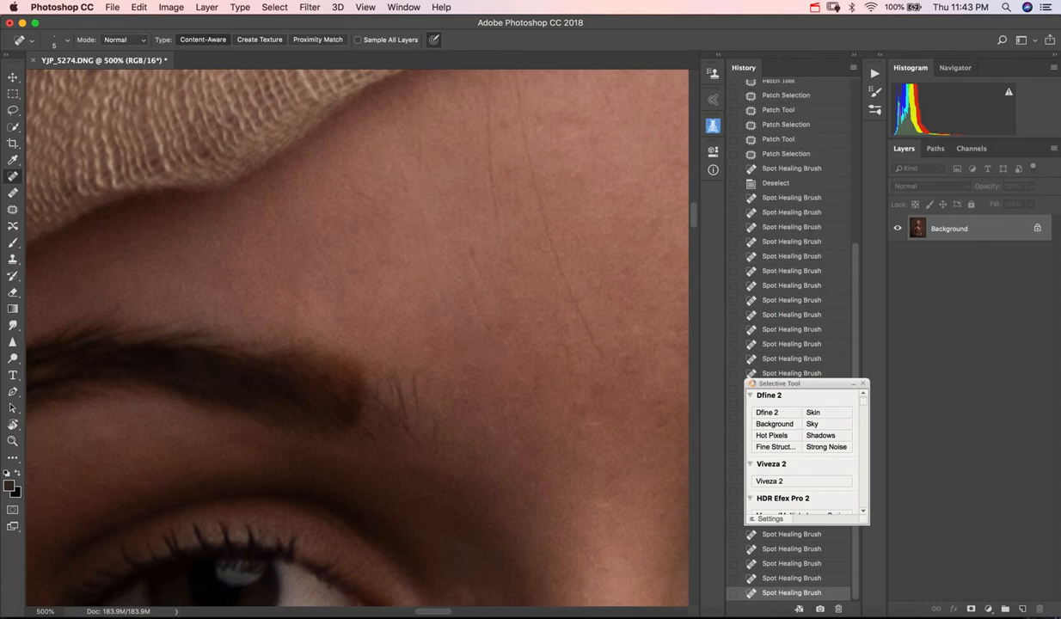
- Heal the faint and long stray hairs across the middle of the forehead up to the headscarf with the Spot Healing Brush
drag(480, 280, 286, 238)
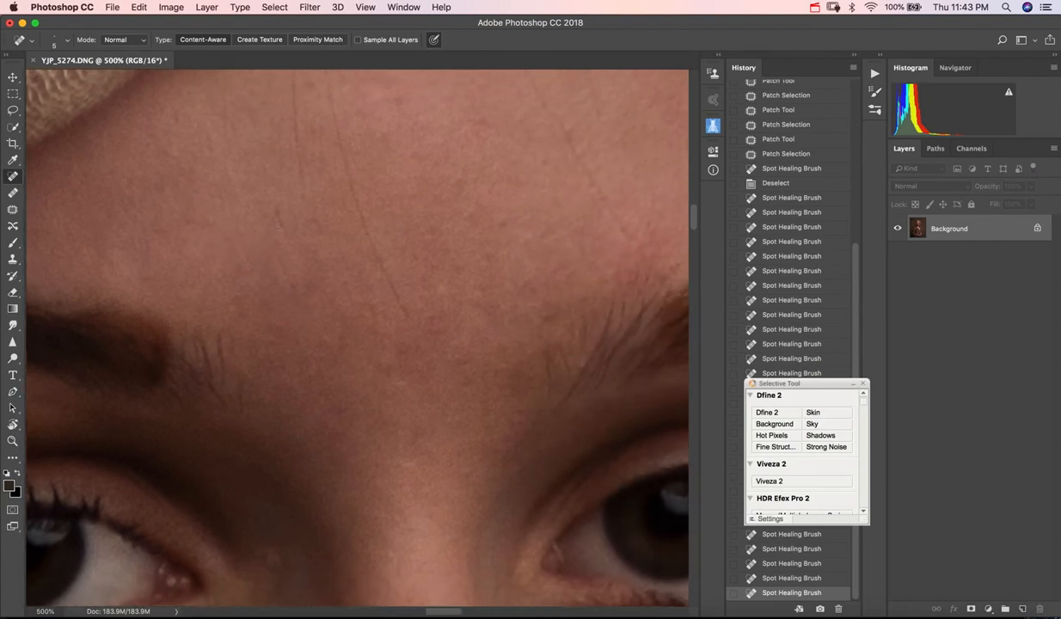
click(284, 235)
click(278, 260)
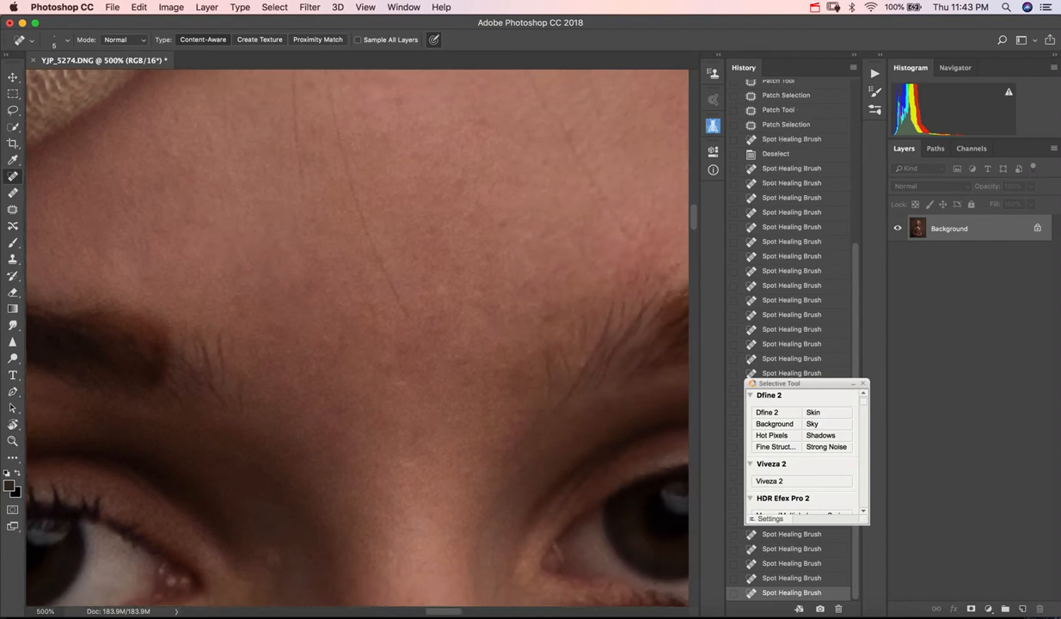
drag(312, 315, 329, 481)
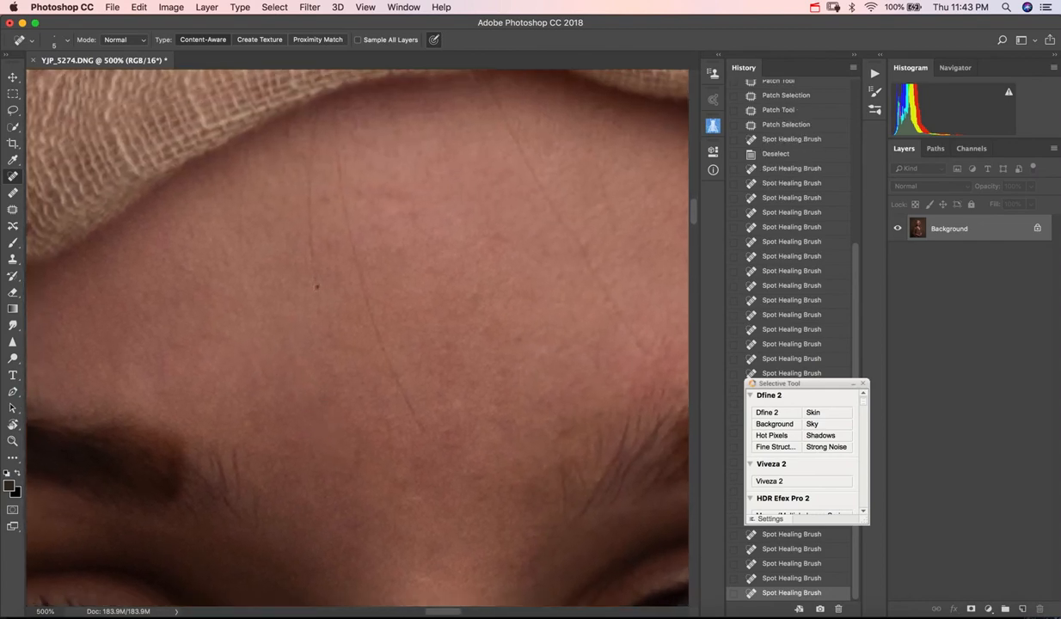
drag(317, 288, 297, 144)
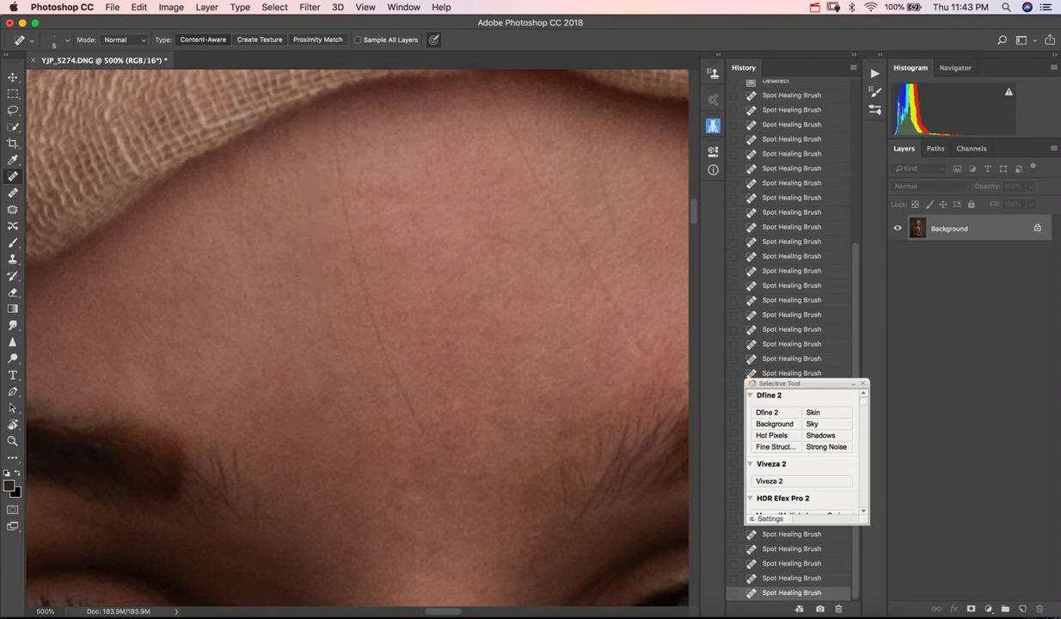
click(297, 273)
mouse_move(409, 416)
mouse_down()
mouse_move(355, 307)
mouse_move(329, 172)
mouse_move(336, 104)
mouse_up()
- Heal the broken stray hair running from above the inner end of the right-hand eyebrow up to the headscarf
drag(489, 271, 235, 296)
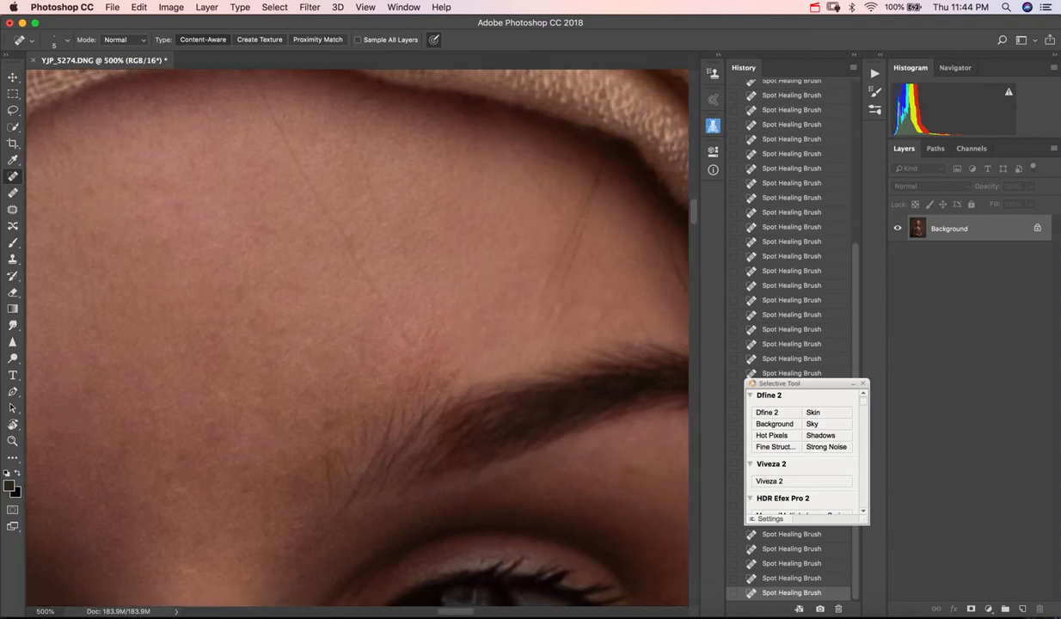
drag(395, 327, 382, 311)
click(376, 299)
drag(364, 271, 346, 228)
click(331, 232)
click(334, 222)
drag(288, 161, 273, 143)
drag(261, 195, 272, 224)
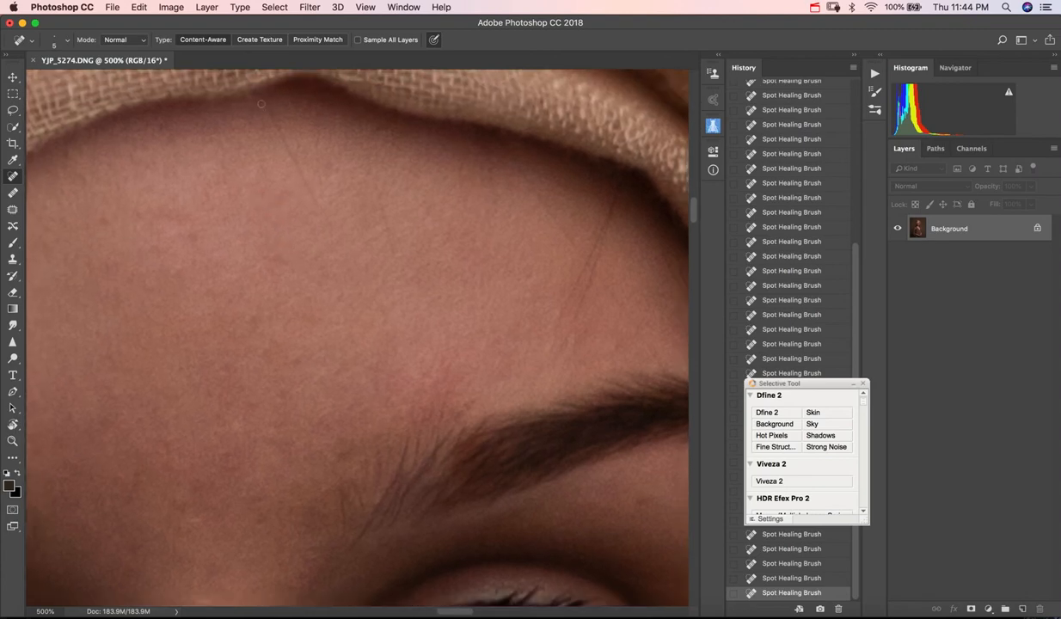
drag(262, 102, 313, 197)
drag(361, 171, 389, 234)
- Heal the slanted stray hairs between the right-hand eyebrow and the headscarf on the outer forehead
drag(566, 284, 552, 328)
drag(550, 283, 543, 295)
drag(574, 227, 564, 257)
drag(587, 206, 567, 241)
drag(597, 181, 559, 296)
- Heal the leftover hair traces and small marks around the right-hand temple and outer forehead
click(548, 327)
click(594, 331)
drag(641, 342, 634, 357)
click(621, 328)
drag(595, 277, 582, 292)
click(621, 483)
click(498, 154)
click(524, 177)
click(565, 232)
- Heal the small marks between the eyebrows, below the right-hand eye and on the upper cheek with the Spot Healing Brush
key(super+minus)
key(super+minus)
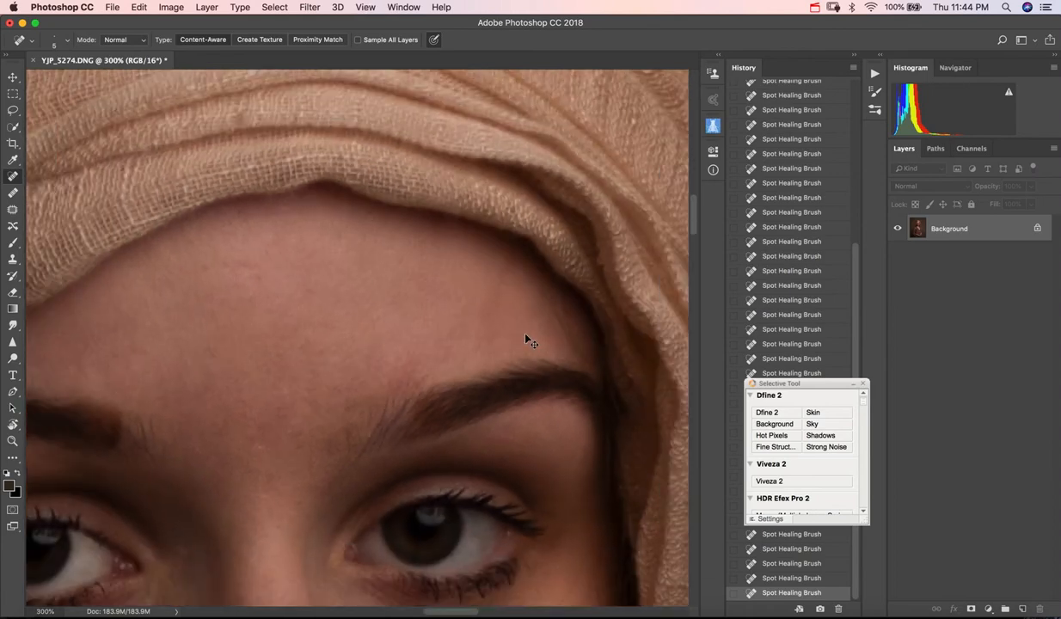
click(278, 408)
drag(252, 473, 264, 319)
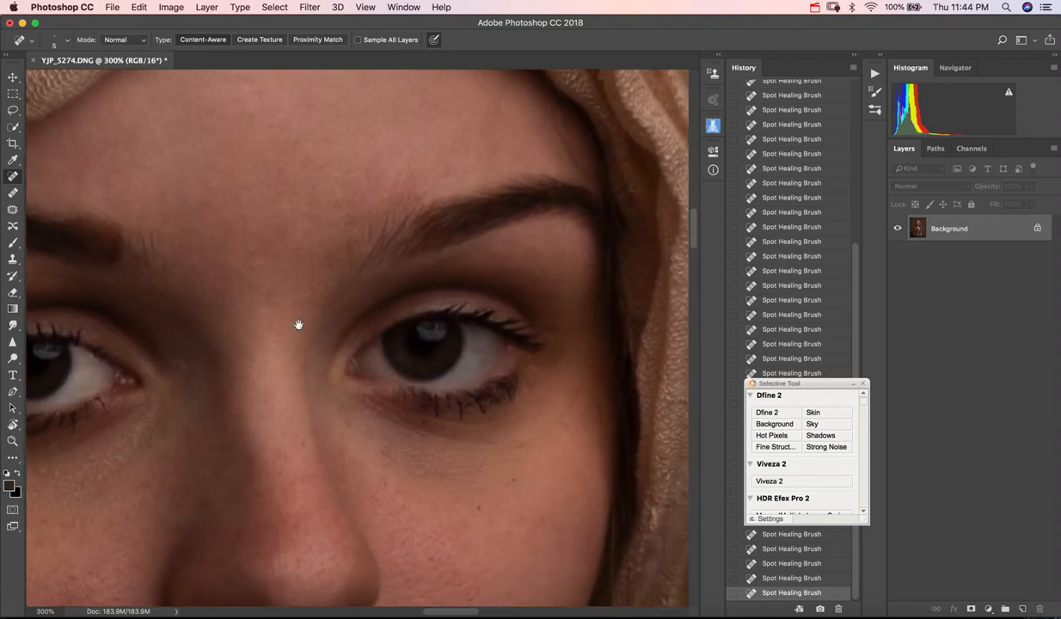
drag(250, 415, 275, 265)
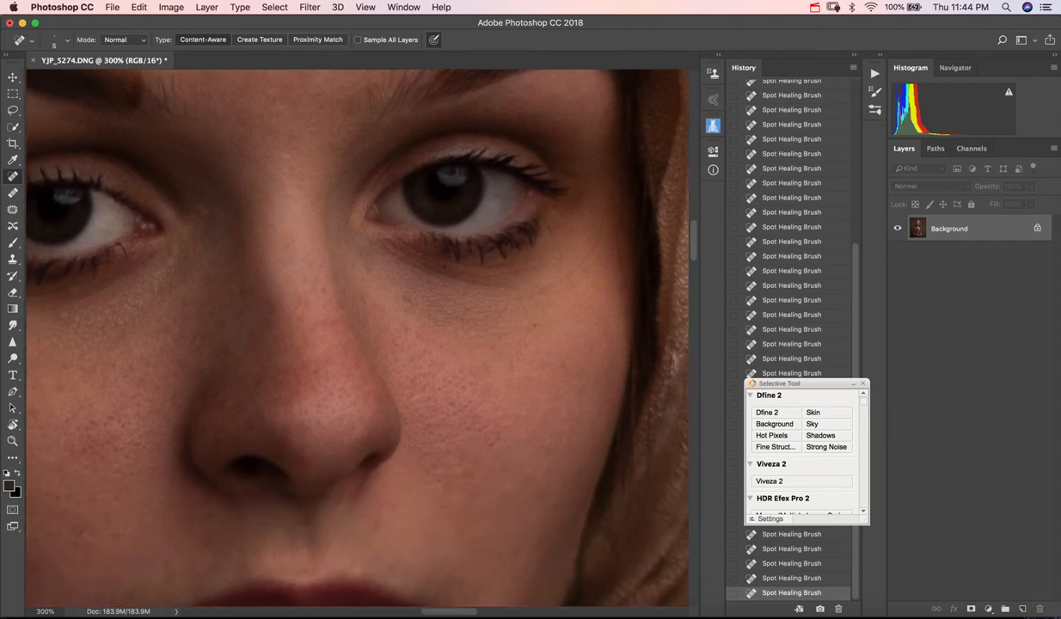
drag(462, 308, 461, 327)
click(538, 292)
drag(601, 224, 596, 239)
drag(518, 288, 523, 314)
- Heal the small dark spots on the left-hand cheek, from below the eye down to beside the nose
drag(117, 318, 351, 335)
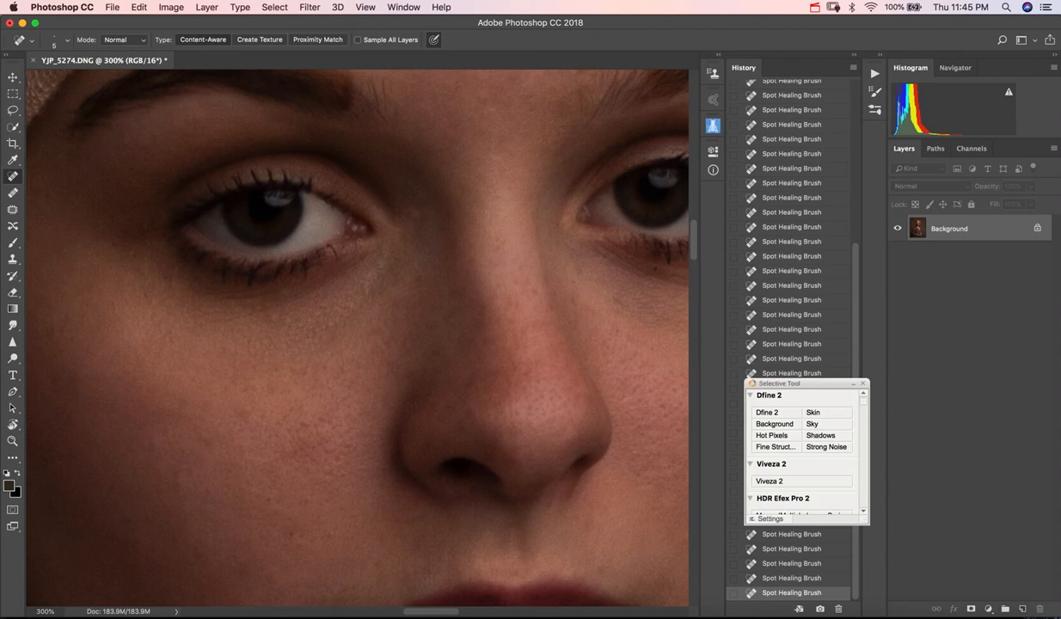
drag(496, 301, 280, 317)
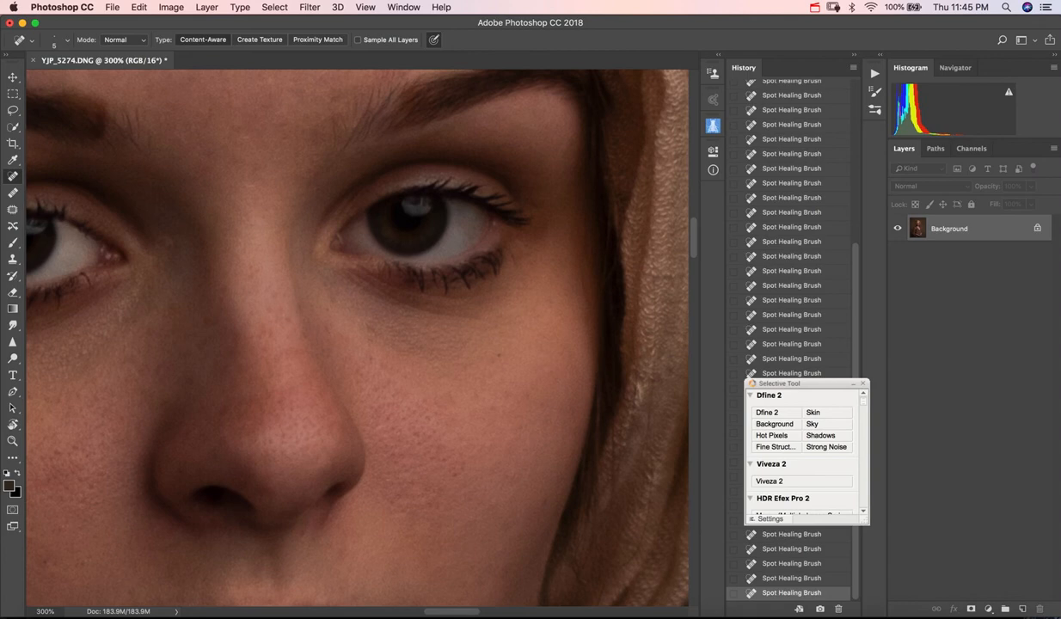
drag(302, 356, 412, 316)
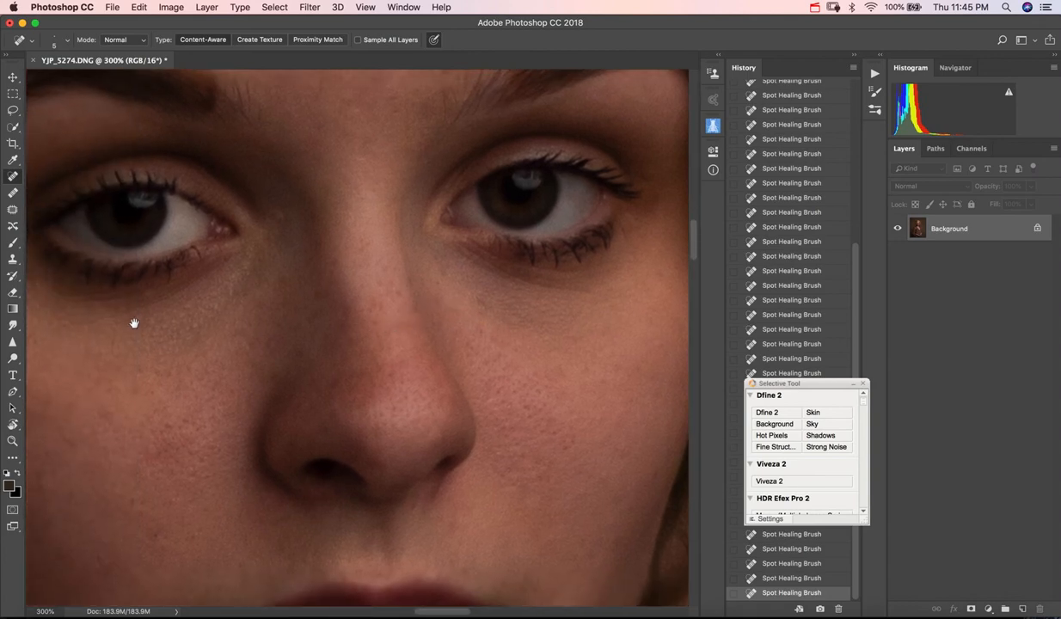
click(136, 316)
drag(104, 334, 98, 321)
mouse_move(157, 463)
mouse_down()
mouse_move(160, 385)
mouse_move(207, 241)
mouse_up()
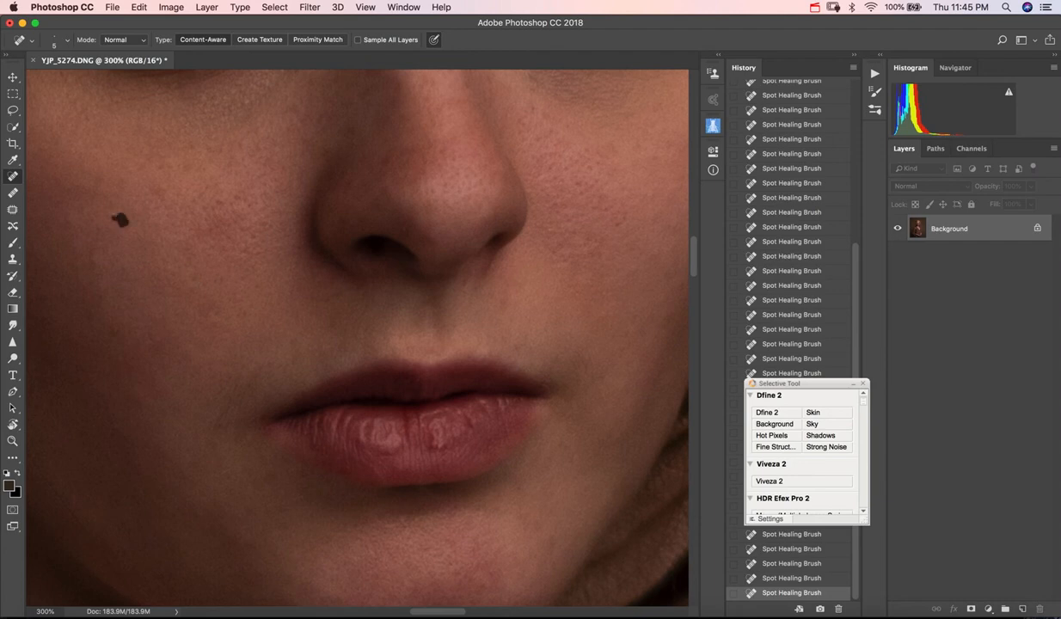
click(121, 220)
click(220, 202)
- Heal the red and brown spots in the middle of the chest and just below the collarbones
drag(437, 460, 455, 272)
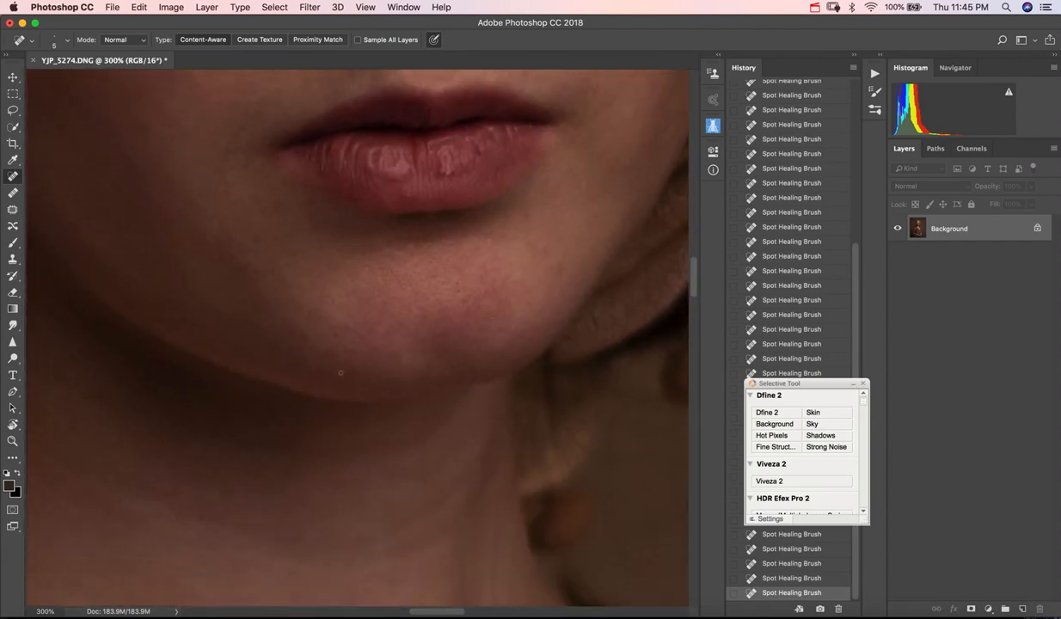
key(super+minus)
key(super+minus)
key(super+minus)
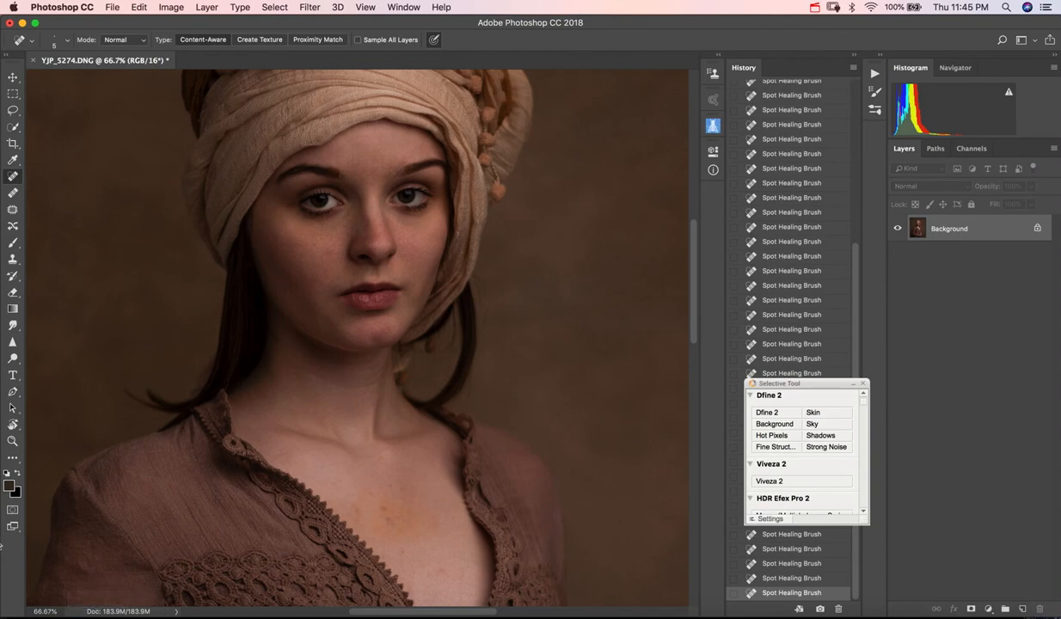
key(super+plus)
key(super+plus)
drag(405, 559, 347, 70)
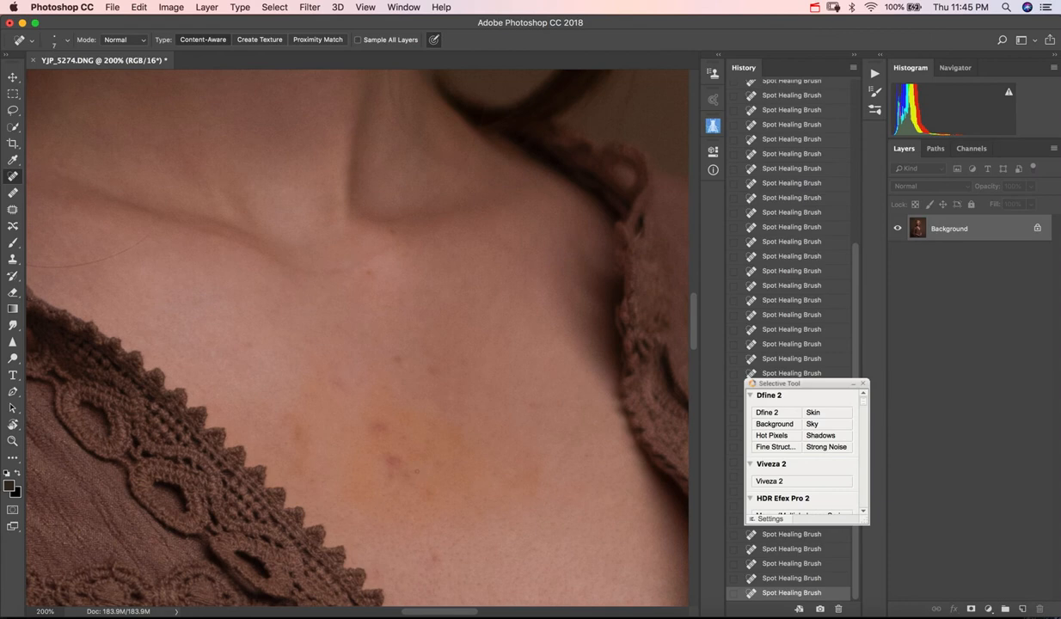
mouse_move(373, 425)
mouse_down()
mouse_move(395, 463)
mouse_move(389, 480)
mouse_move(396, 473)
mouse_up()
drag(435, 559, 433, 559)
drag(423, 362, 420, 362)
click(380, 347)
drag(357, 262, 357, 263)
click(520, 450)
- Heal the remaining blotches at the sides of the chest with the Spot Healing Brush at size 20
click(298, 425)
drag(591, 457, 591, 450)
drag(527, 399, 559, 404)
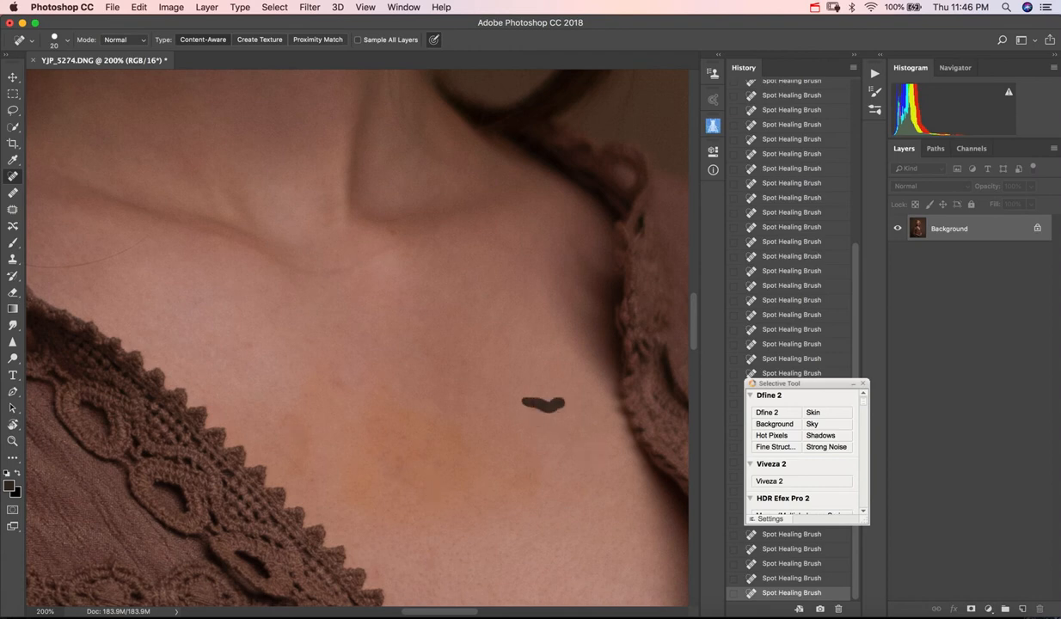
click(614, 469)
- Heal the light speck on the strand of hair at the right-hand side of the neck
key(super+minus)
key(super+minus)
key(super+minus)
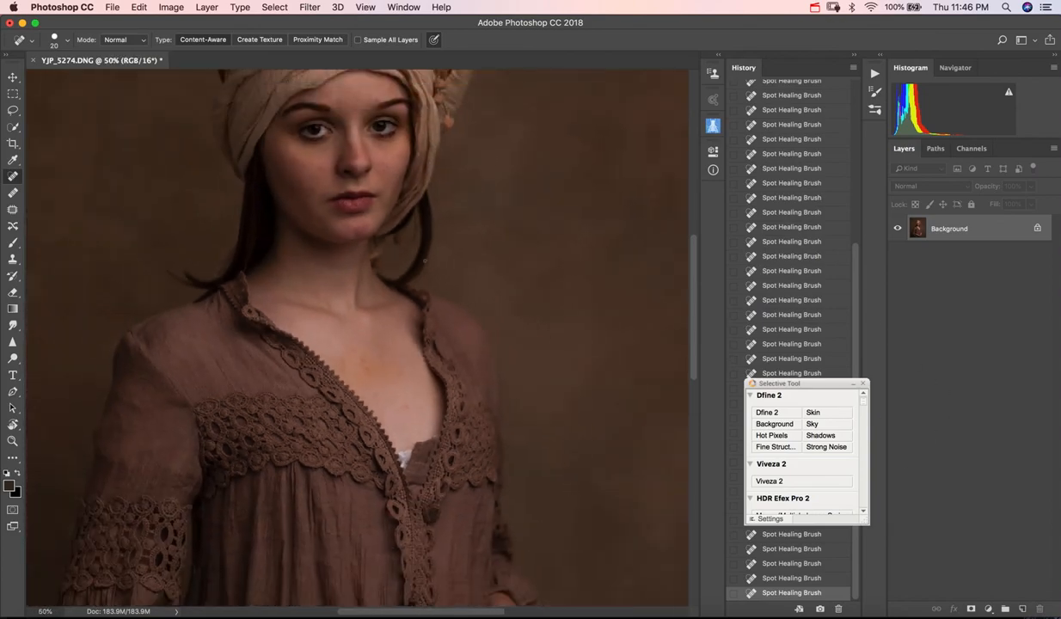
drag(425, 257, 427, 259)
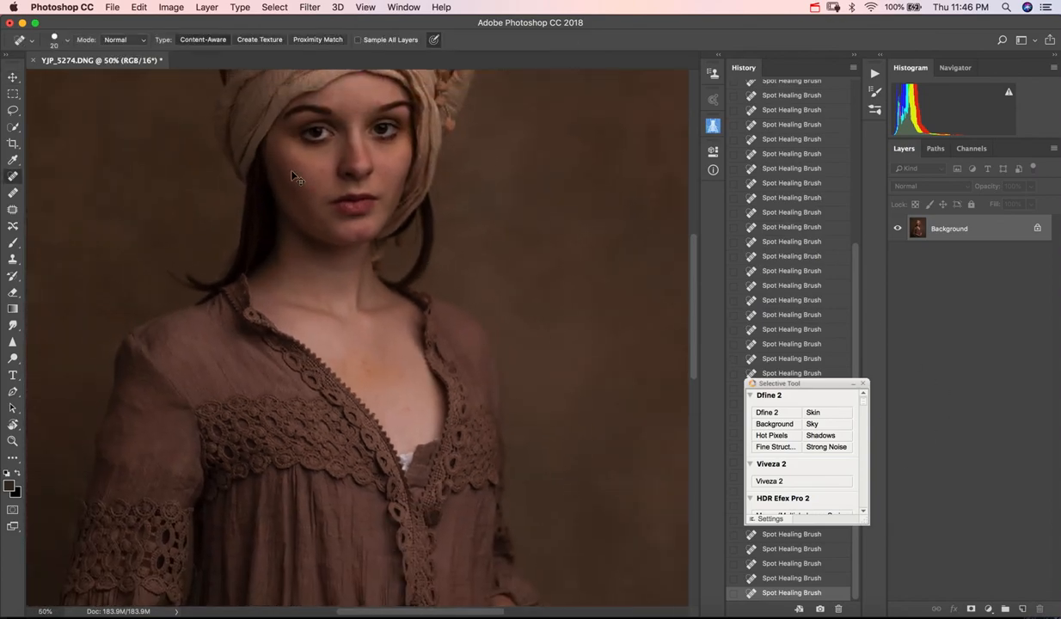
- Replace the reddish skin on the left-hand cheek beside the nose using the Patch tool and clear the selection
key(super+plus)
key(super+plus)
drag(265, 254, 340, 467)
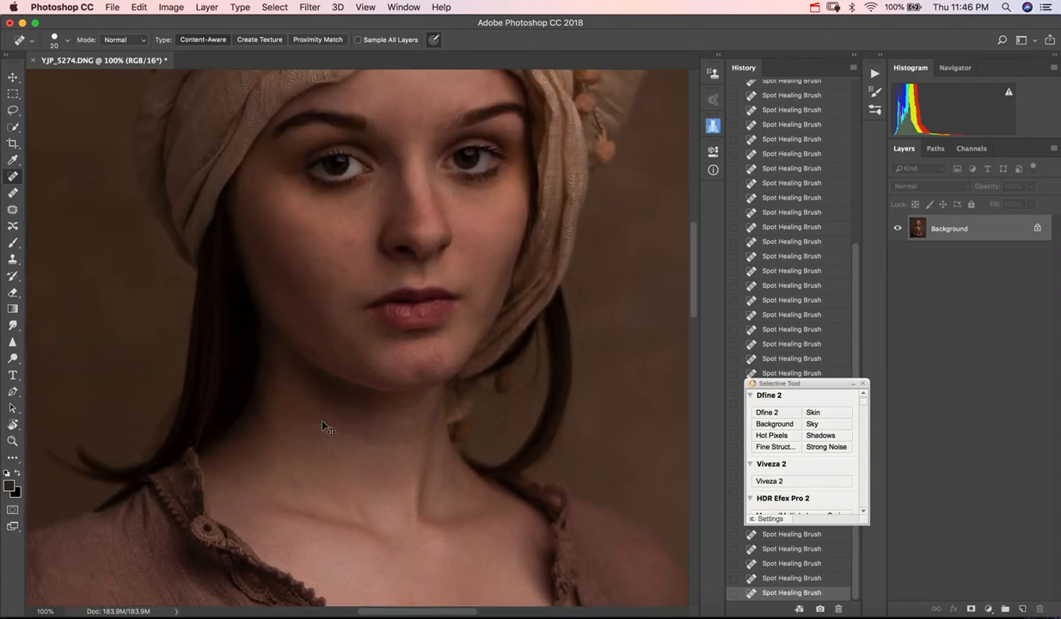
key(super+plus)
key(super+plus)
drag(269, 230, 331, 569)
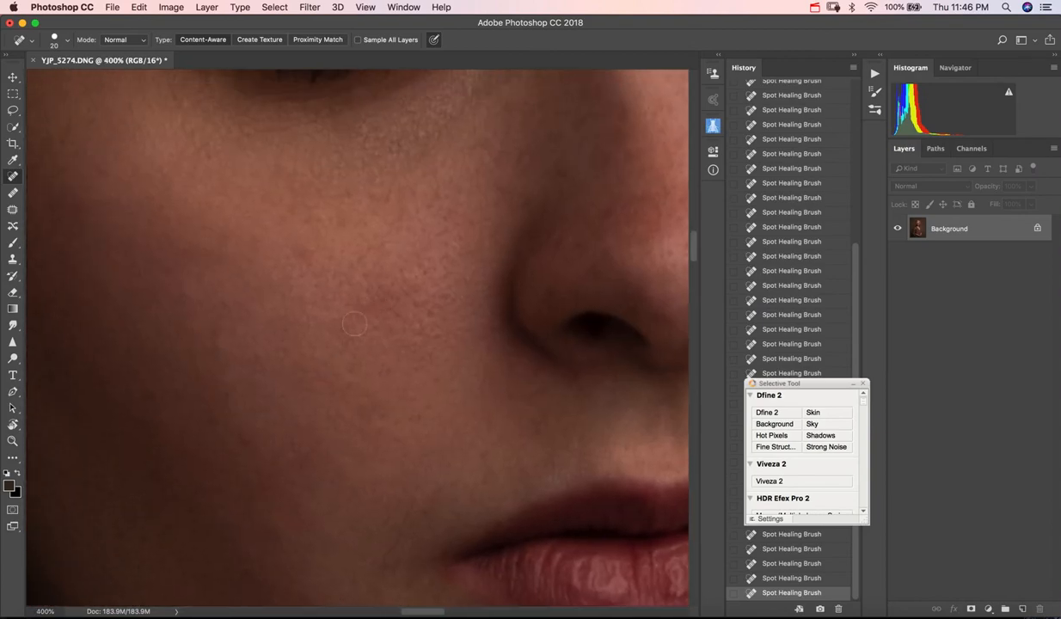
click(13, 209)
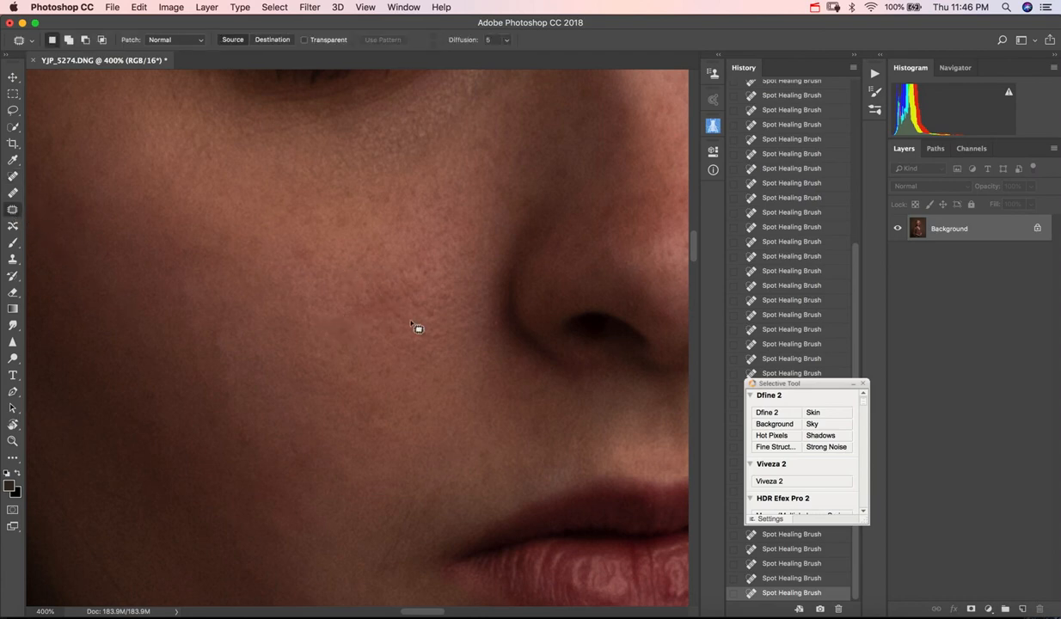
mouse_move(419, 298)
mouse_down()
mouse_move(395, 313)
mouse_move(385, 354)
mouse_up()
key(super+d)
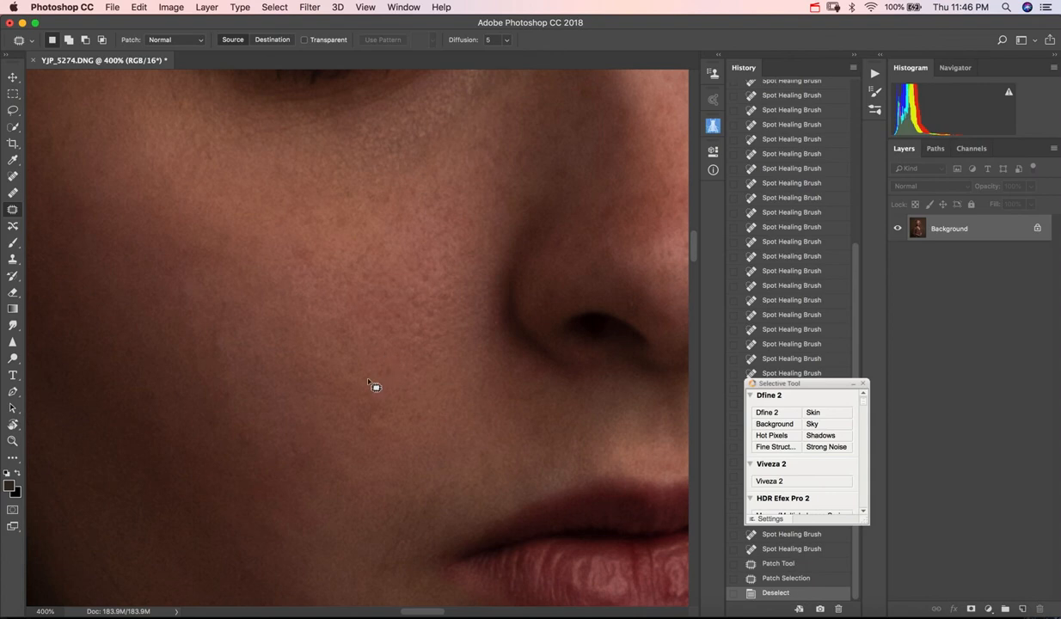
- Patch the blemish on the lower chest above the point of the neckline, check the area, and clear the selection
key(super+0)
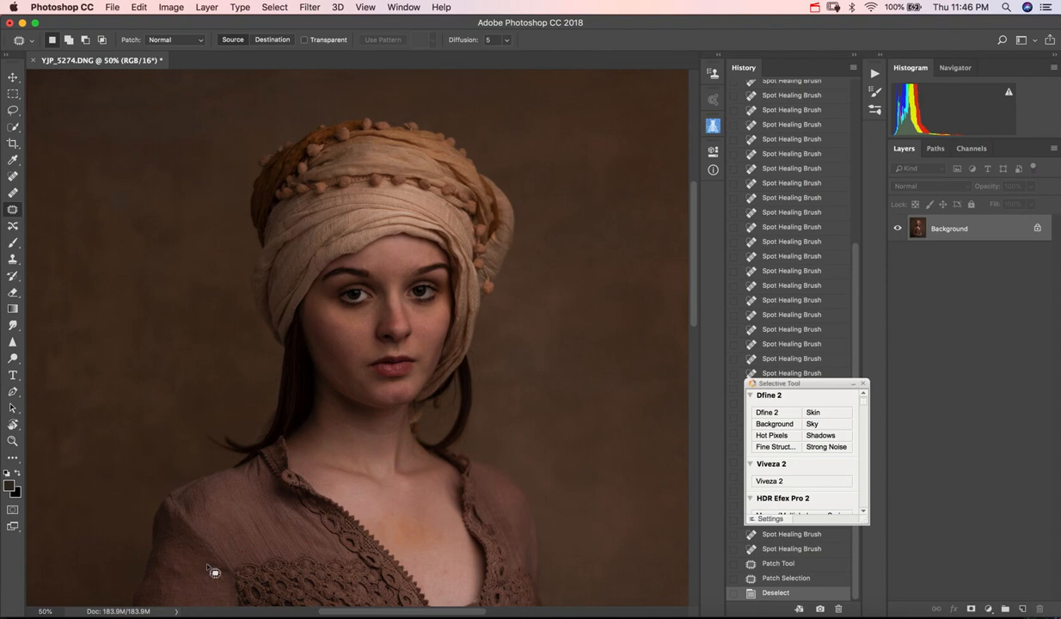
mouse_move(443, 581)
mouse_down()
mouse_move(450, 554)
mouse_move(417, 475)
mouse_move(398, 307)
mouse_up()
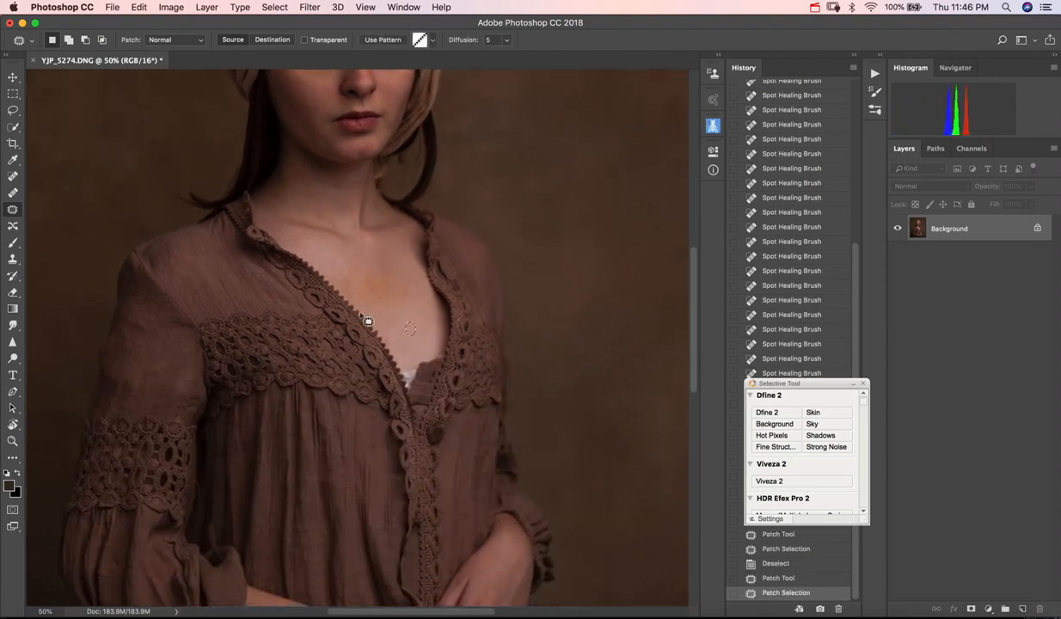
key(super+plus)
key(super+plus)
key(super+plus)
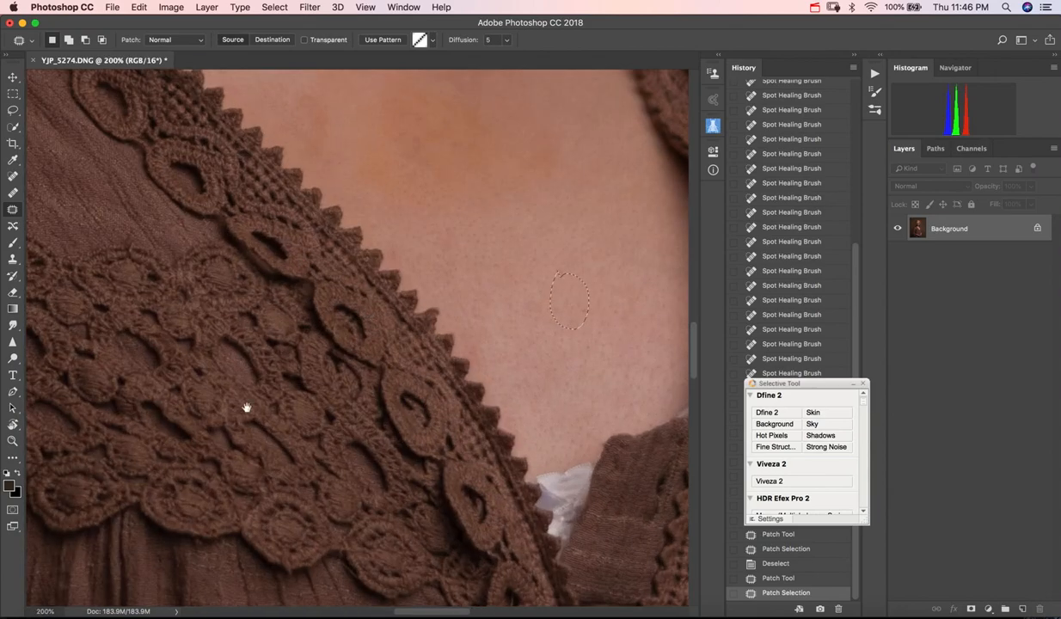
drag(316, 367, 146, 235)
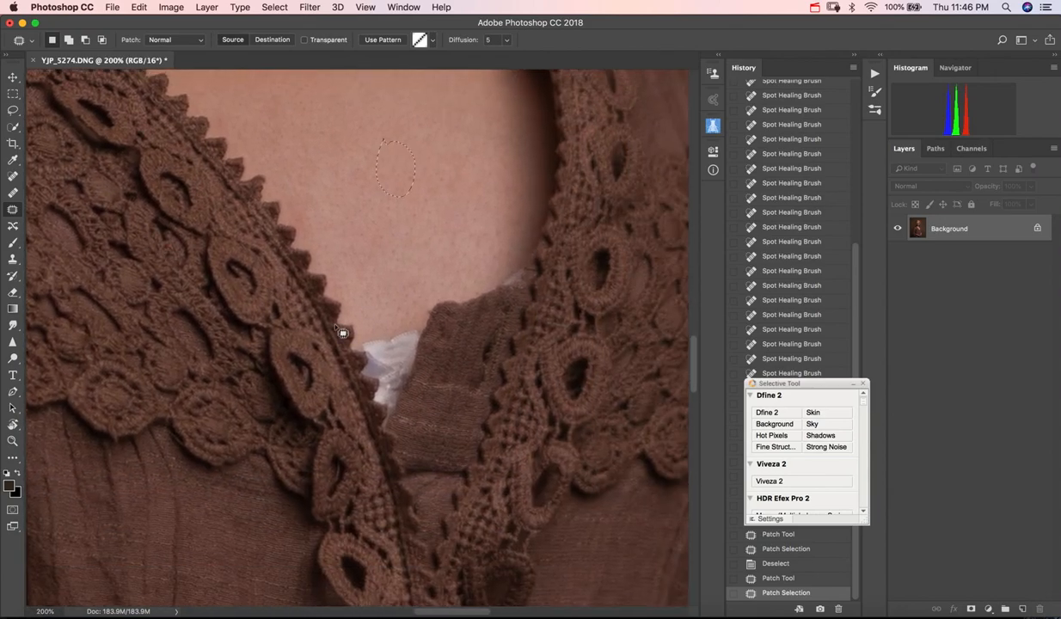
key(super+0)
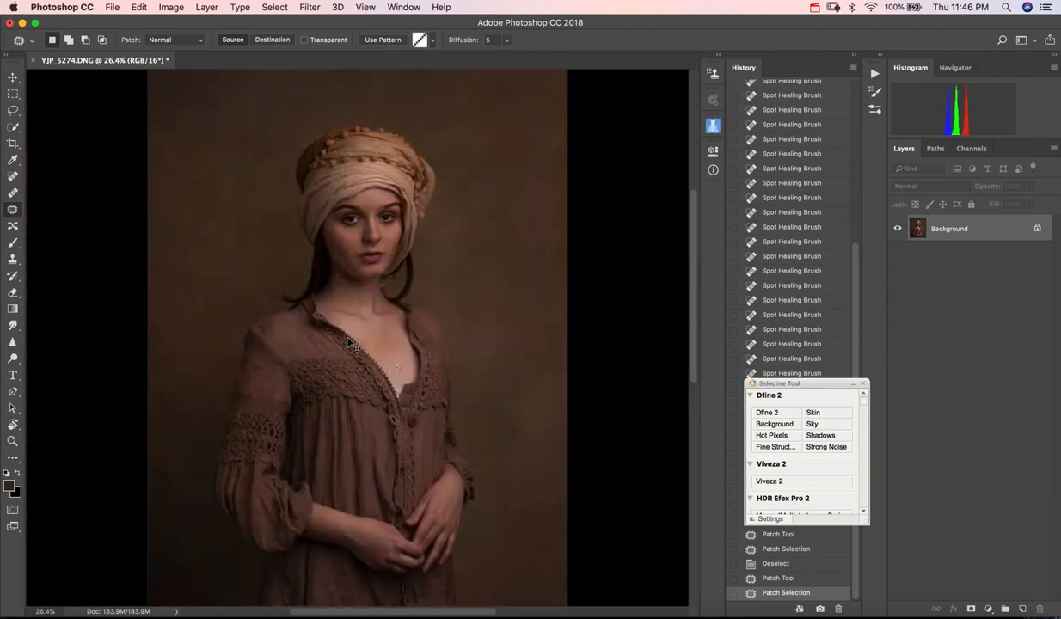
key(super+d)
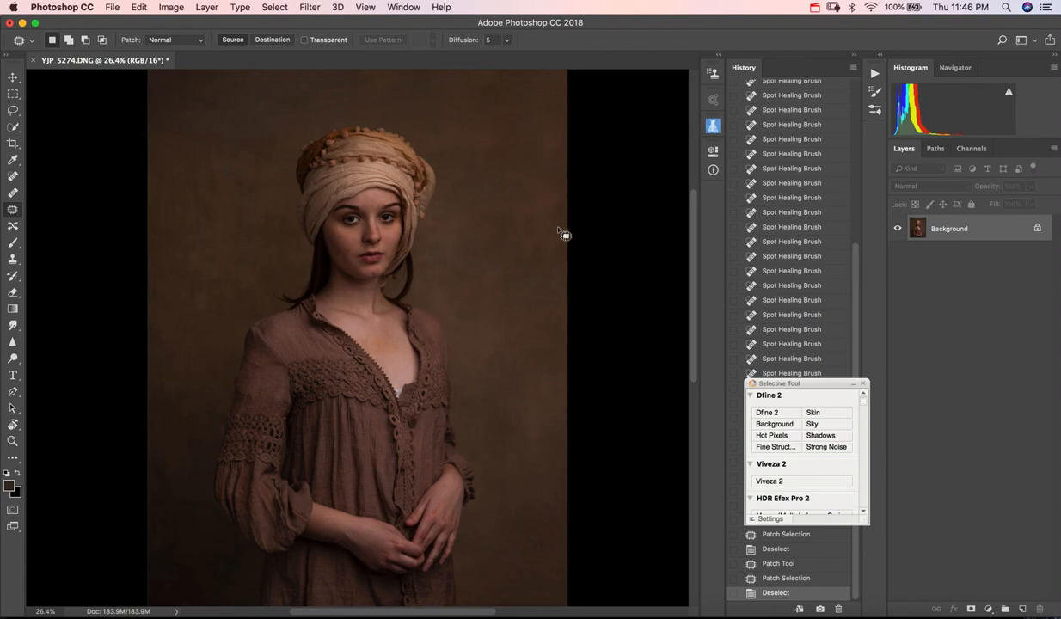
- Patch the marks beside the nose and beneath the inner corner of the right-hand eye
key(super+equal)
key(super+equal)
key(super+equal)
key(super+equal)
key(super+equal)
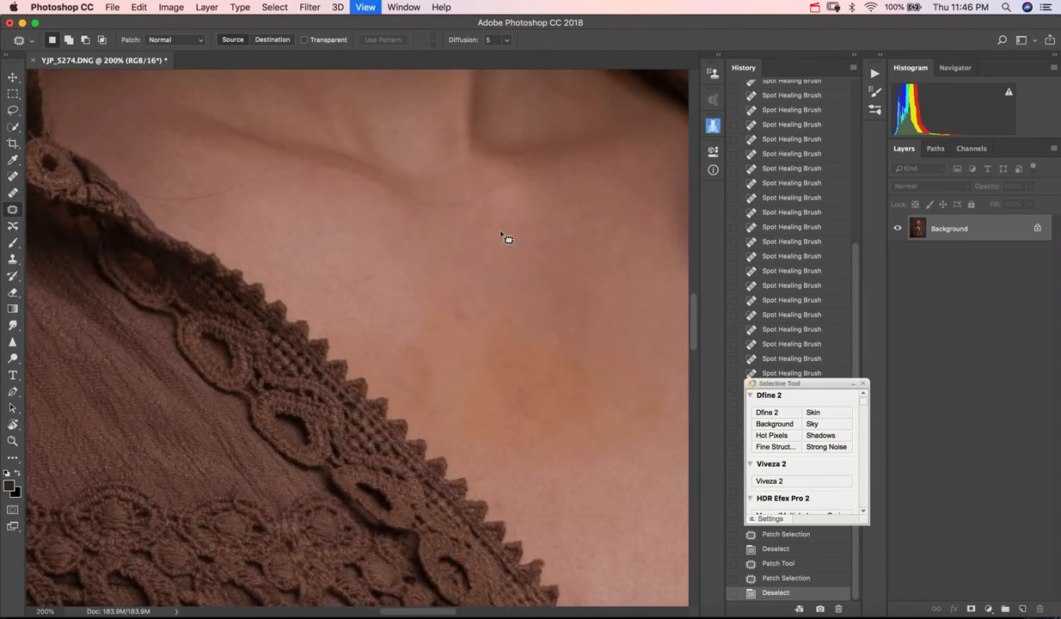
drag(331, 232, 316, 391)
drag(452, 150, 407, 483)
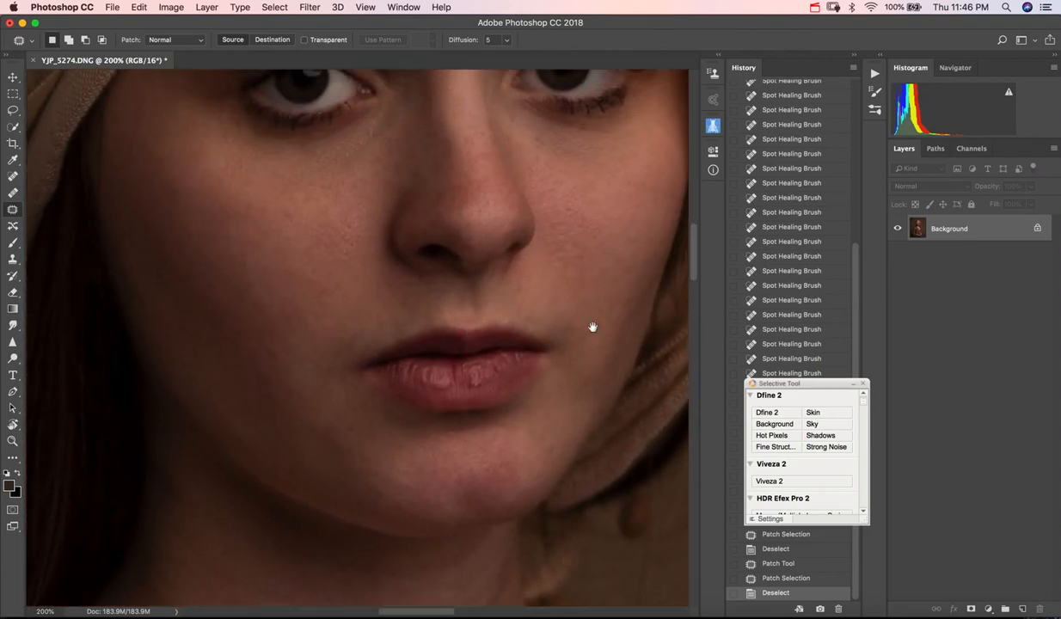
drag(572, 269, 561, 361)
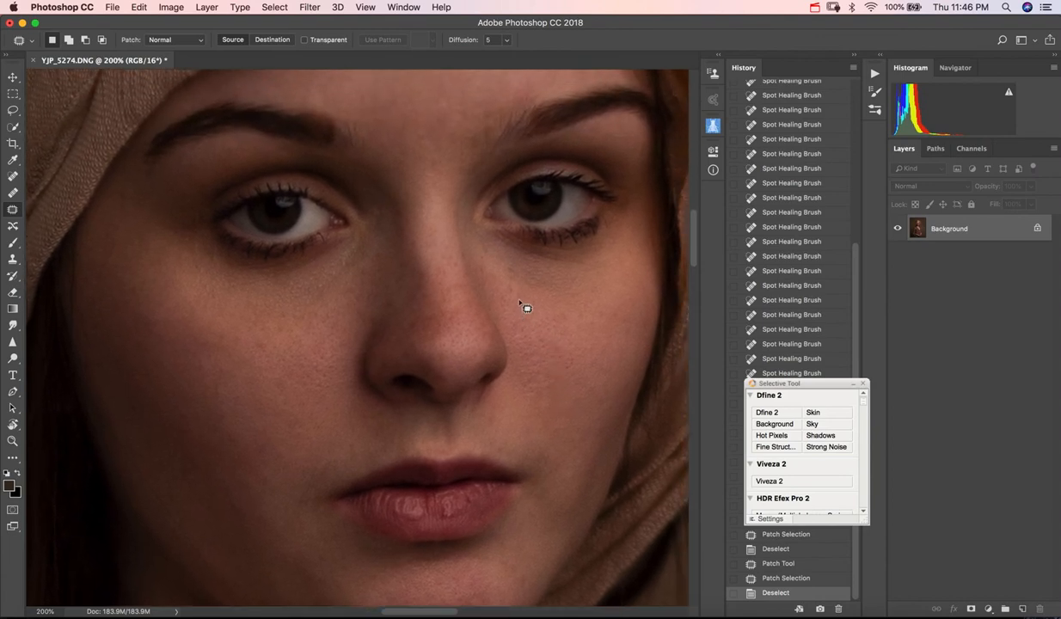
mouse_move(510, 294)
mouse_down()
mouse_move(482, 289)
mouse_move(459, 256)
mouse_move(483, 272)
mouse_up()
mouse_move(481, 269)
mouse_down()
mouse_move(505, 286)
mouse_move(512, 273)
mouse_up()
- Patch the uneven skin between the eyebrows and on the upper forehead below the headscarf, and clear the selection
key(space)
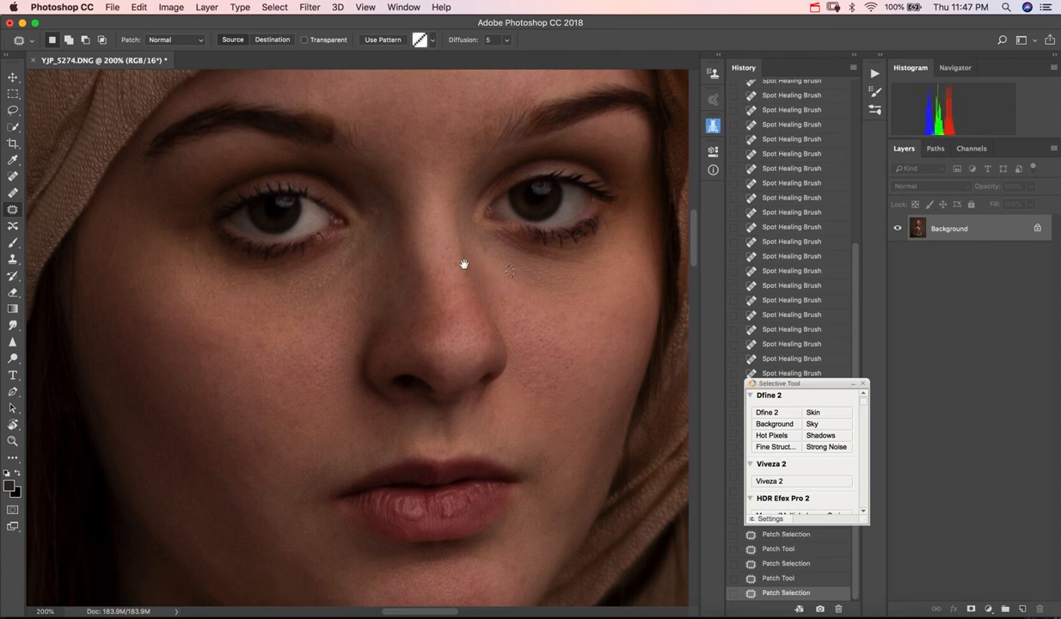
drag(380, 183, 381, 241)
mouse_move(409, 191)
mouse_down()
mouse_move(390, 190)
mouse_move(395, 177)
mouse_up()
key(space)
drag(429, 135, 403, 234)
mouse_move(384, 191)
mouse_down()
mouse_move(366, 186)
mouse_move(394, 192)
mouse_move(356, 177)
mouse_up()
drag(361, 179, 367, 190)
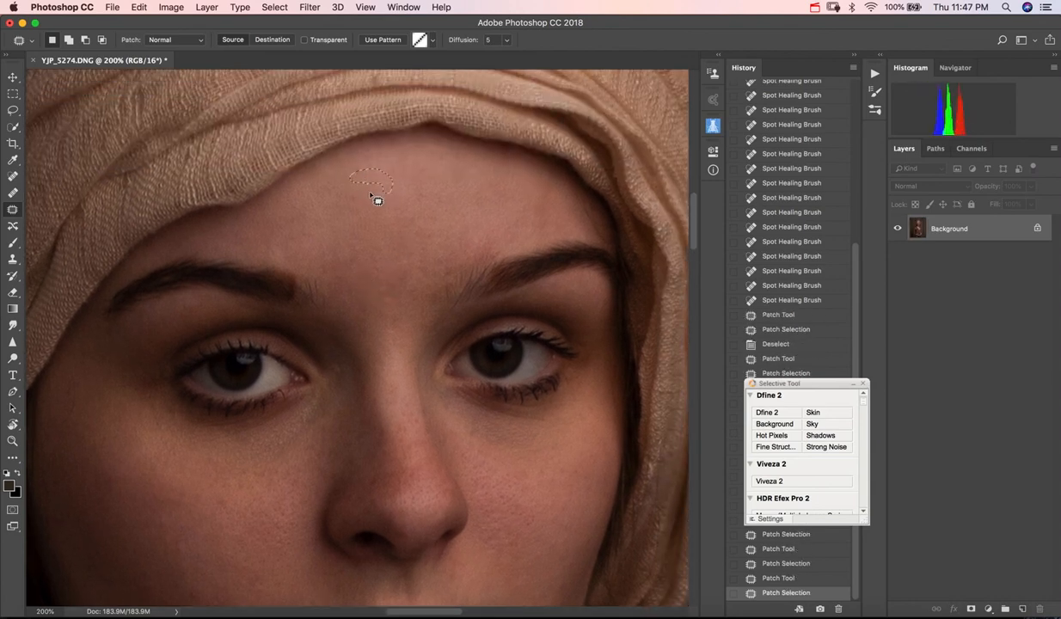
key(super+d)
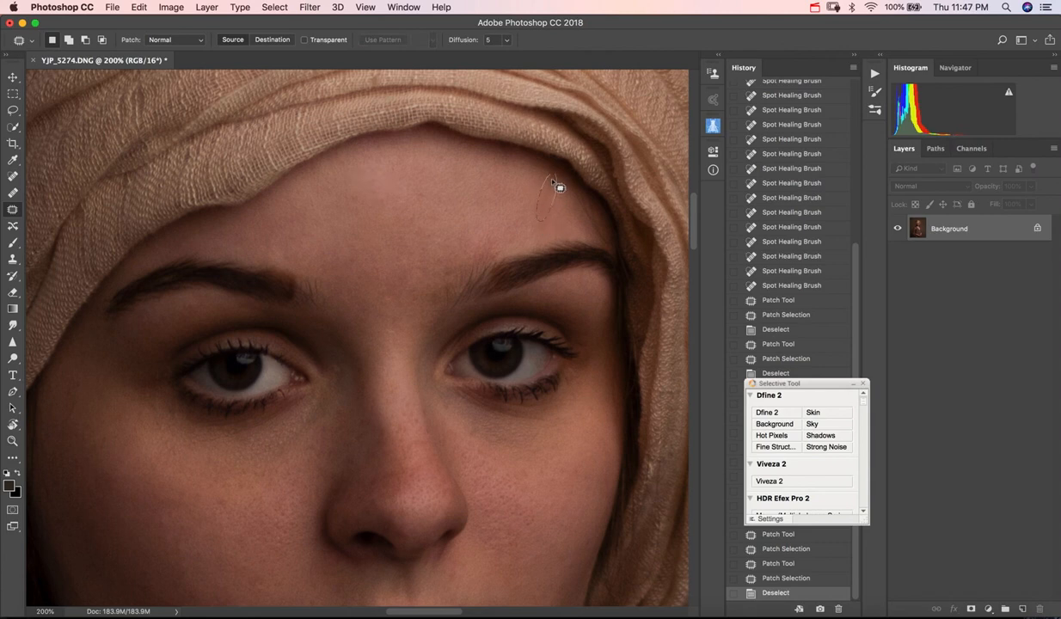
- Patch the uneven skin on the right-hand forehead beside the headscarf, clear the selection, and outline a small spot above the eyebrow's inner end
drag(552, 180, 543, 215)
drag(547, 199, 537, 215)
key(super+d)
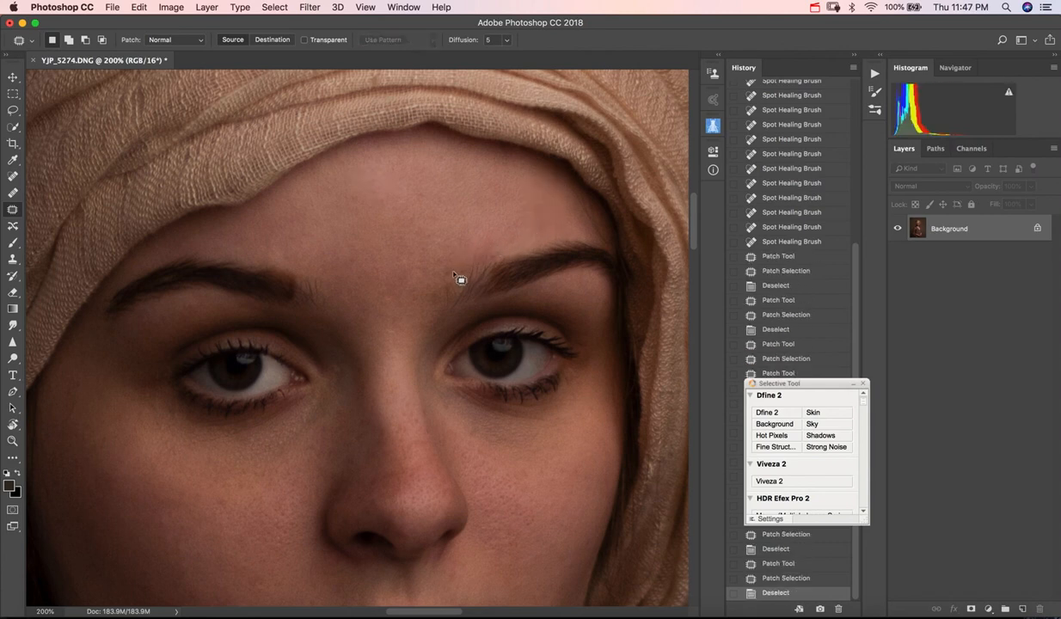
click(447, 279)
click(448, 277)
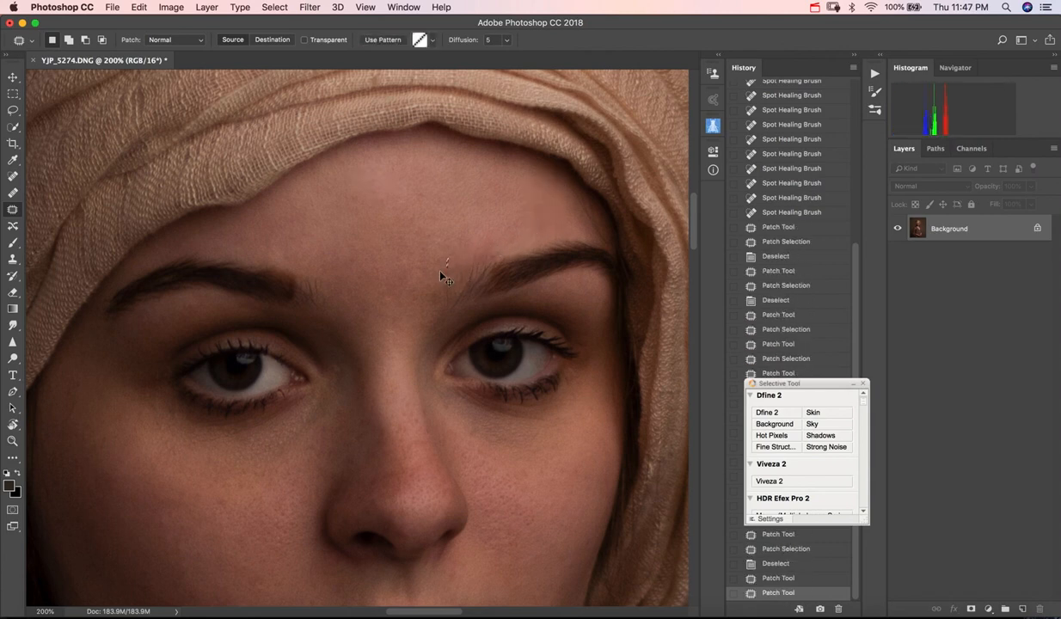
- Patch the mark on the left-hand forearm just below the sleeve cuff and clear the selection
key(super+minus)
key(super+minus)
key(super+minus)
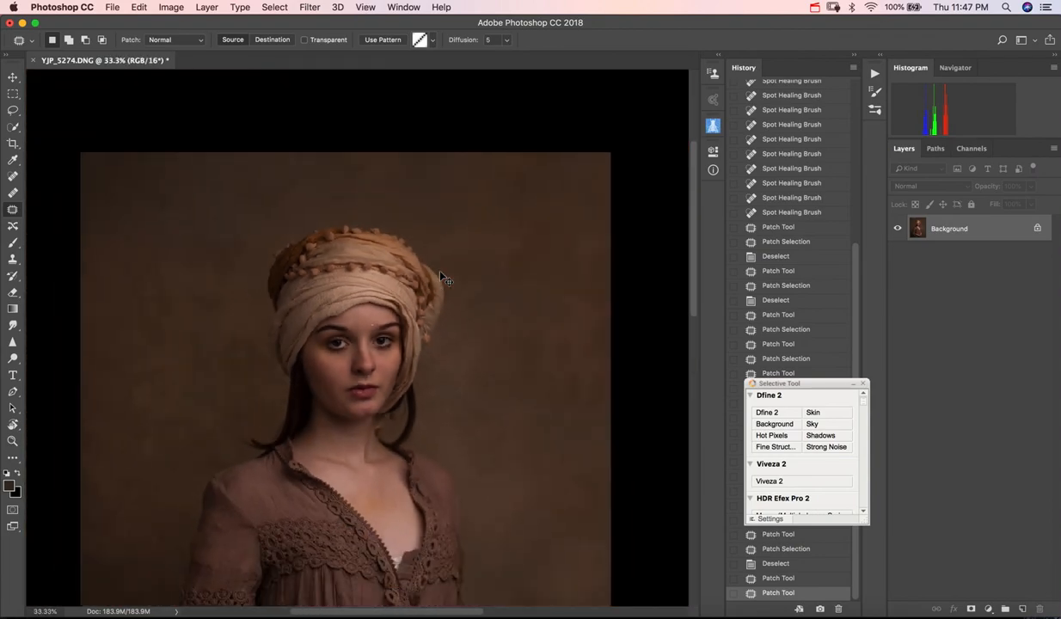
key(super+0)
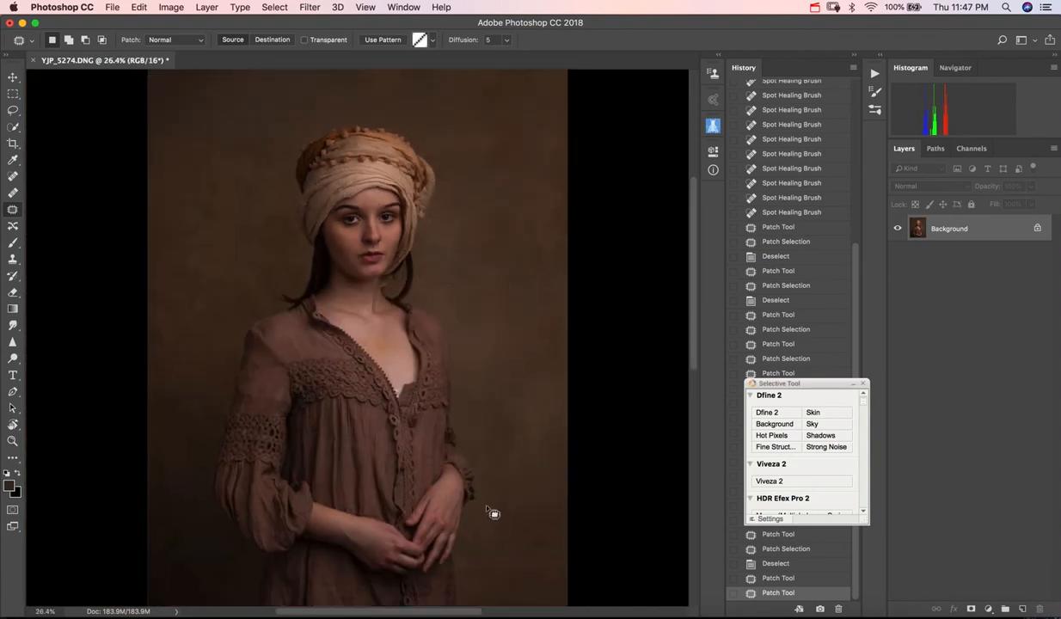
key(super+plus)
key(super+plus)
key(super+plus)
key(space)
drag(215, 524, 198, 312)
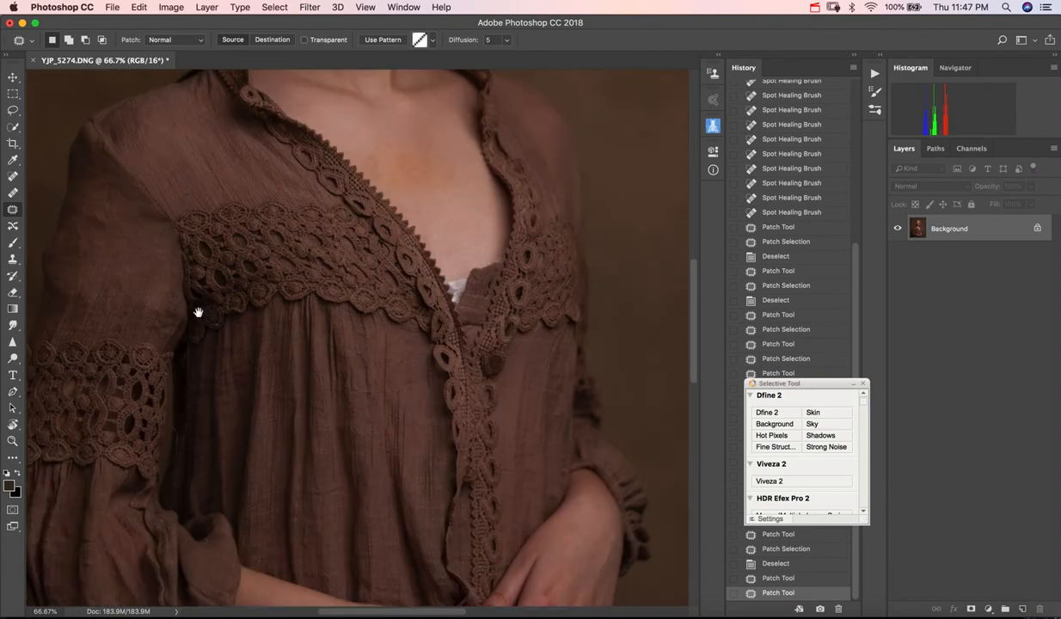
drag(305, 593, 230, 347)
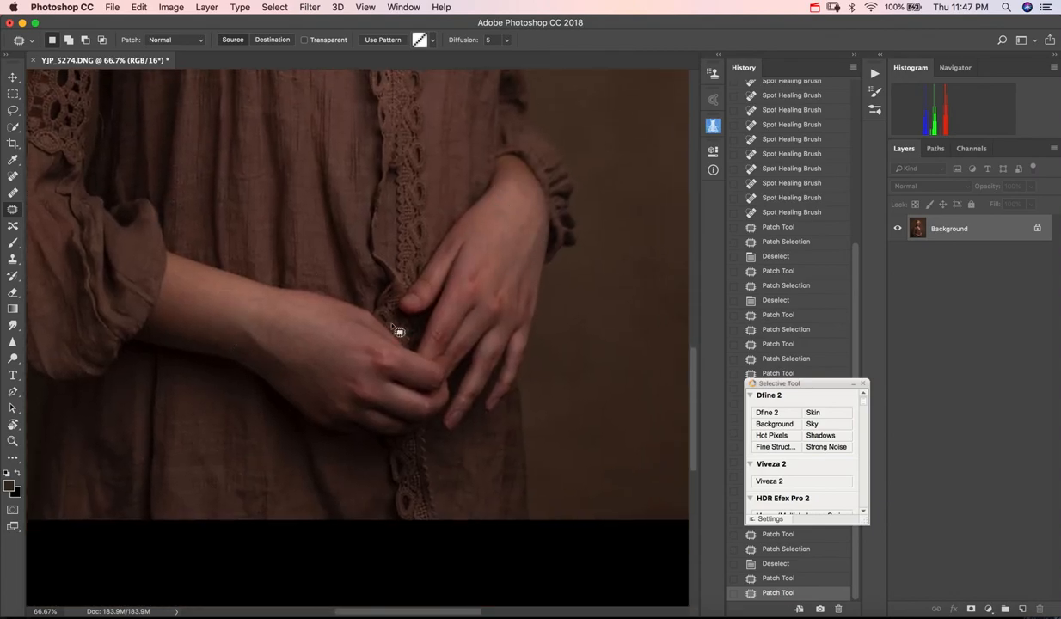
mouse_move(182, 301)
mouse_down()
mouse_move(183, 311)
mouse_move(181, 297)
mouse_up()
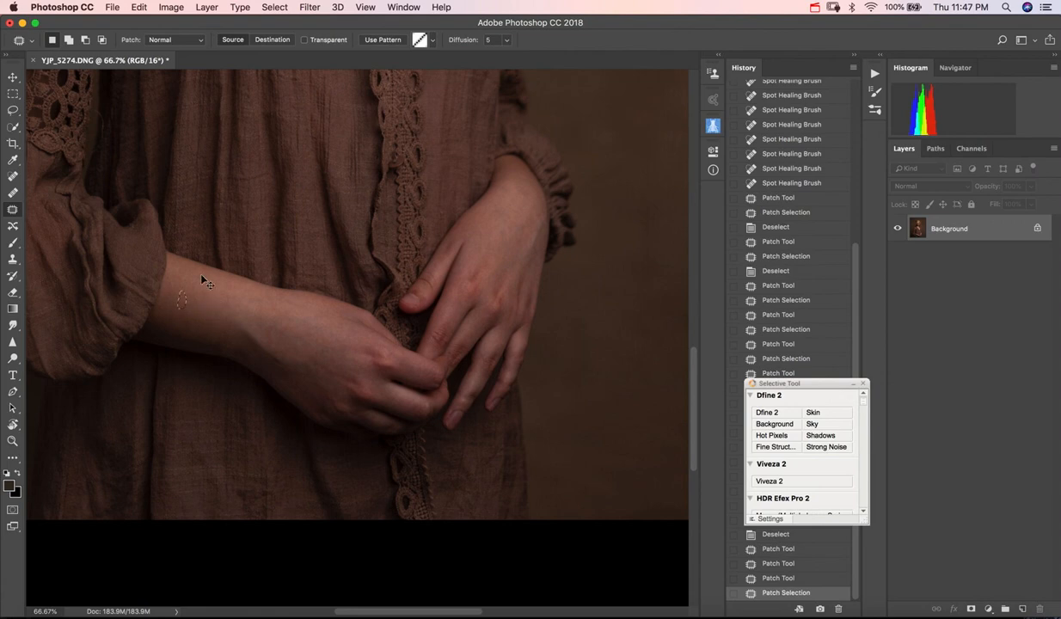
key(super+minus)
key(super+minus)
key(super+minus)
key(super+minus)
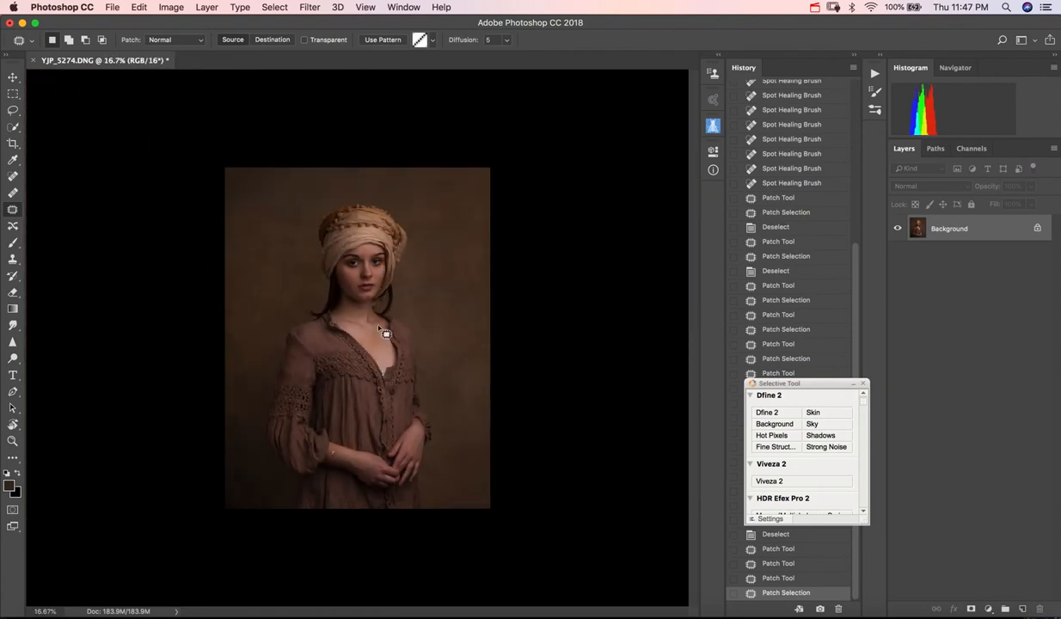
key(super+d)
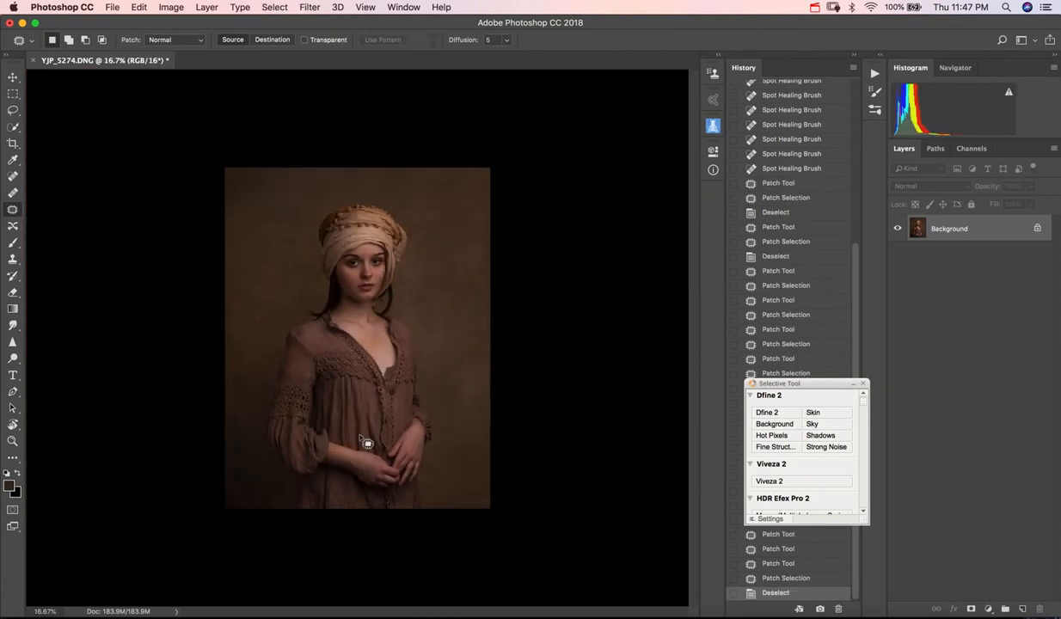
- Examine the retouched skin on the face, neck and chest up close, and review the whole portrait
key(super+plus)
key(super+plus)
key(super+plus)
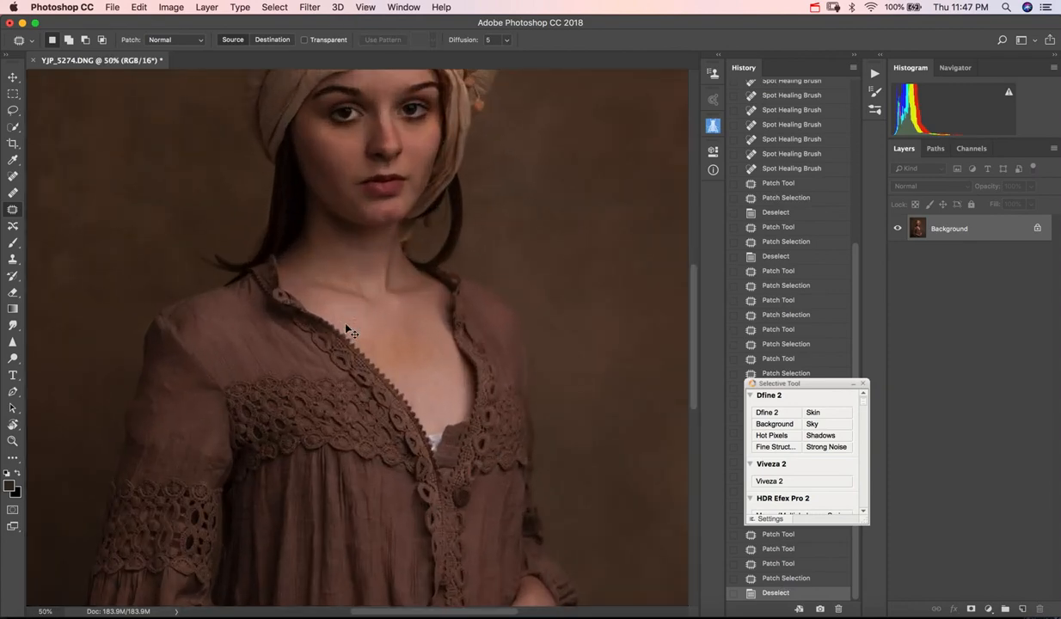
drag(328, 494, 365, 479)
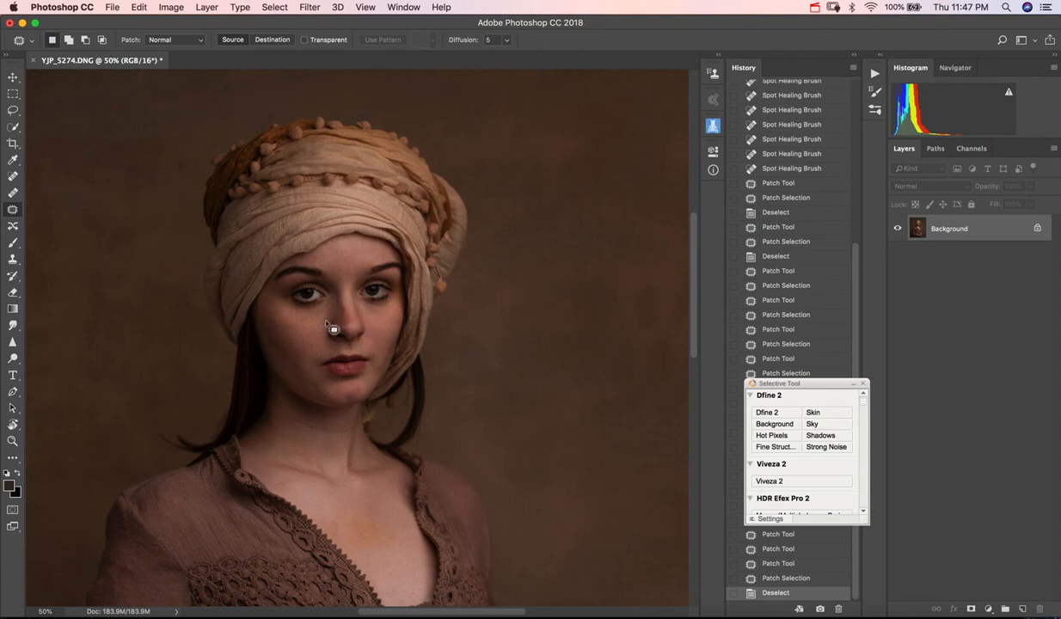
key(super+minus)
key(super+minus)
key(super+minus)
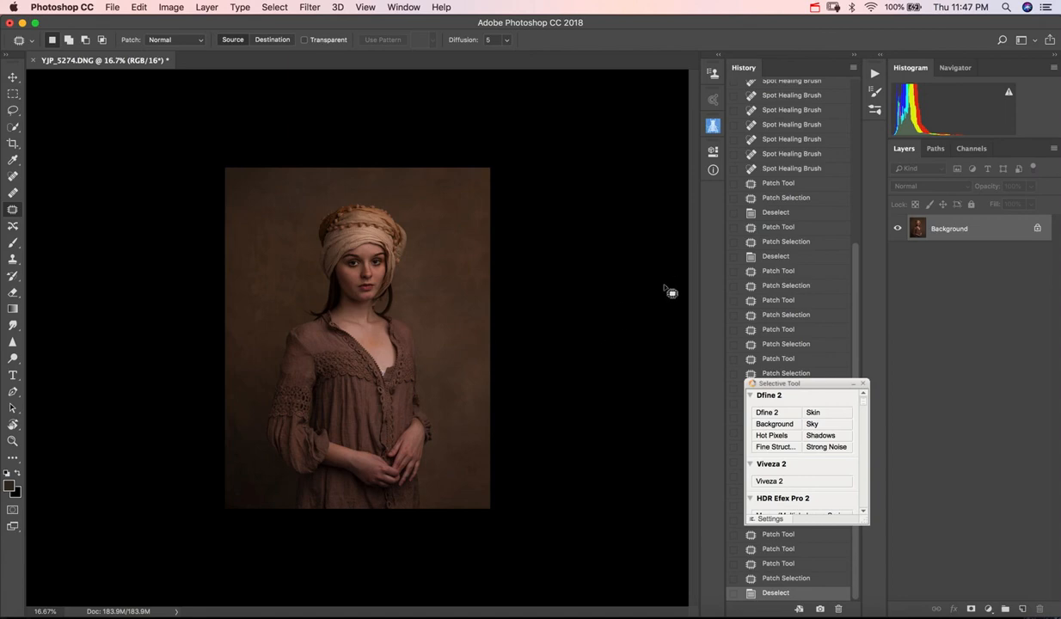
click(815, 8)
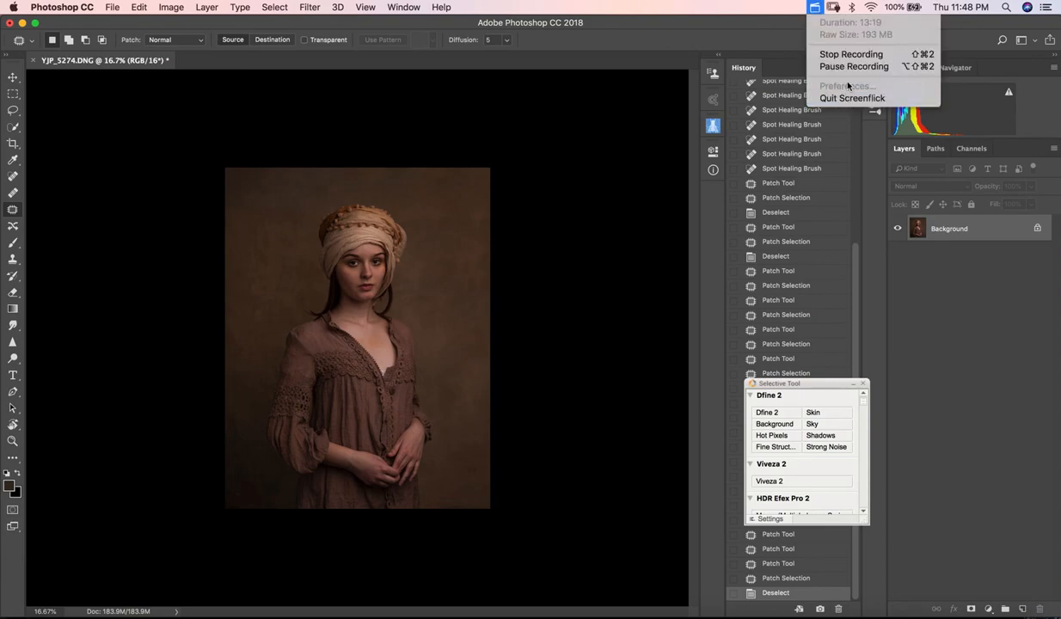